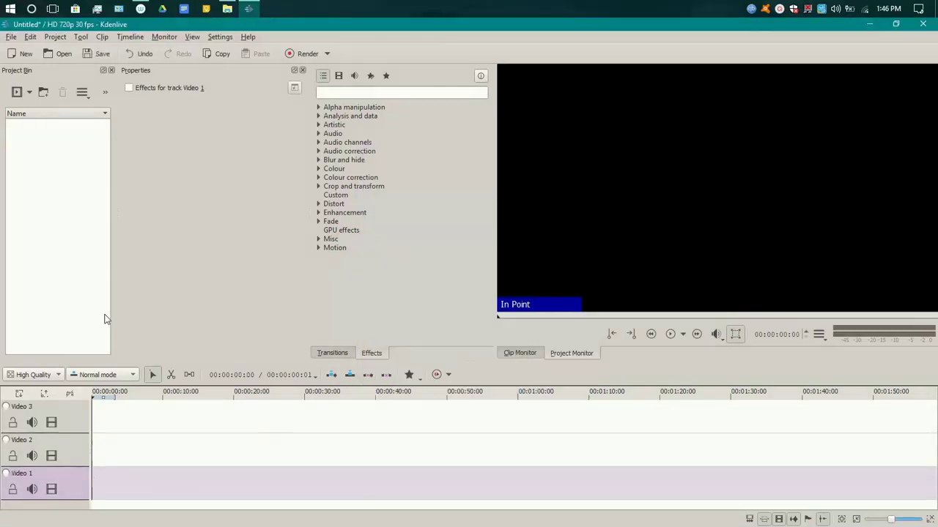
Create a new title clip from the Project Bin's Add Clip menu
{"action": "left_click", "coordinate": [30, 93]}
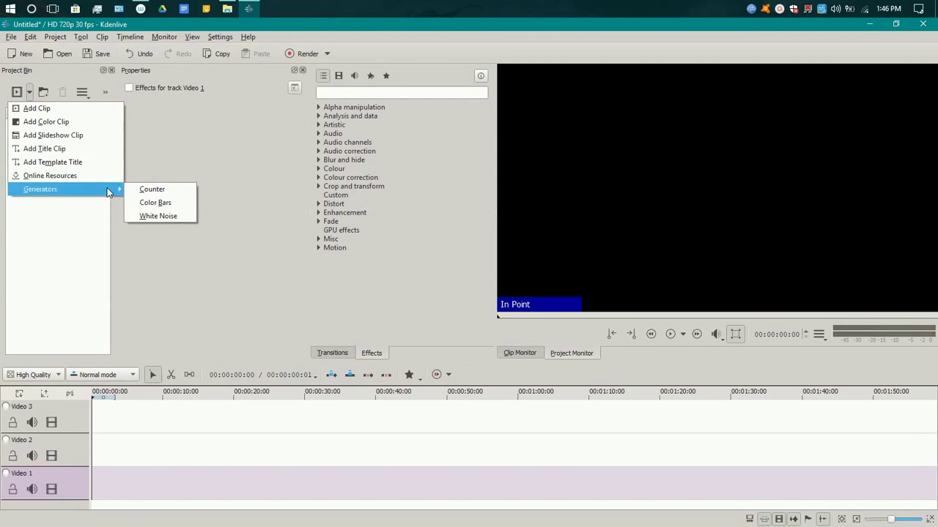
{"action": "left_click", "coordinate": [46, 150]}
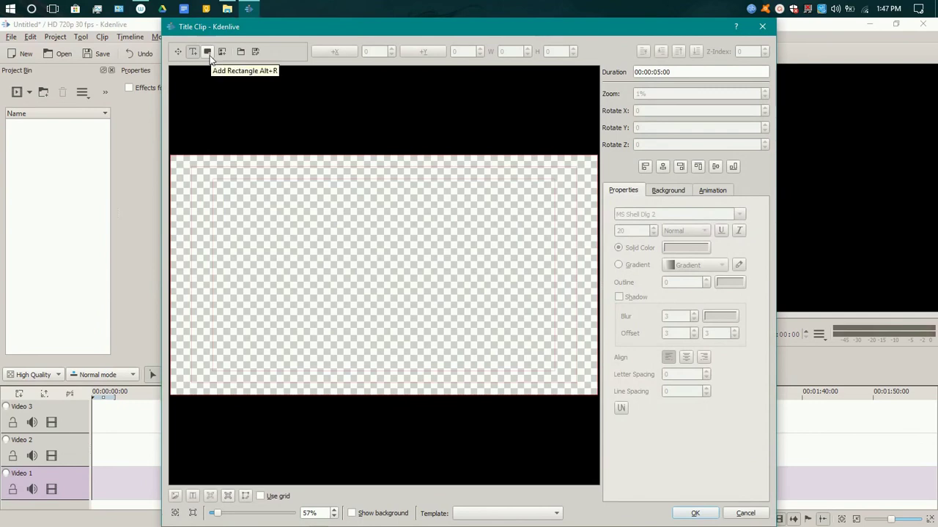
Draw a rectangle, size it 48 wide by 96 high, and centre it horizontally and vertically
{"action": "left_click", "coordinate": [208, 52]}
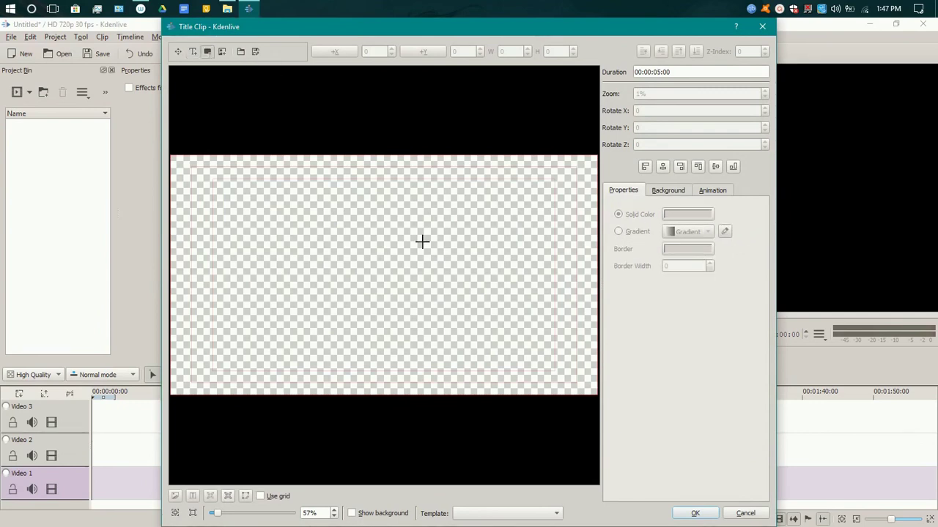
{"action": "left_click_drag", "start_coordinate": [287, 221], "coordinate": [489, 323]}
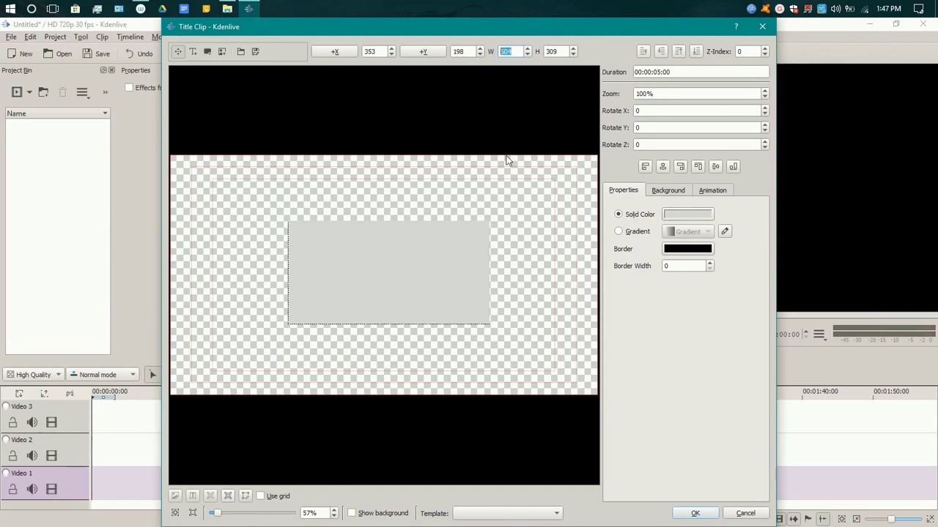
{"action": "type", "text": "48"}
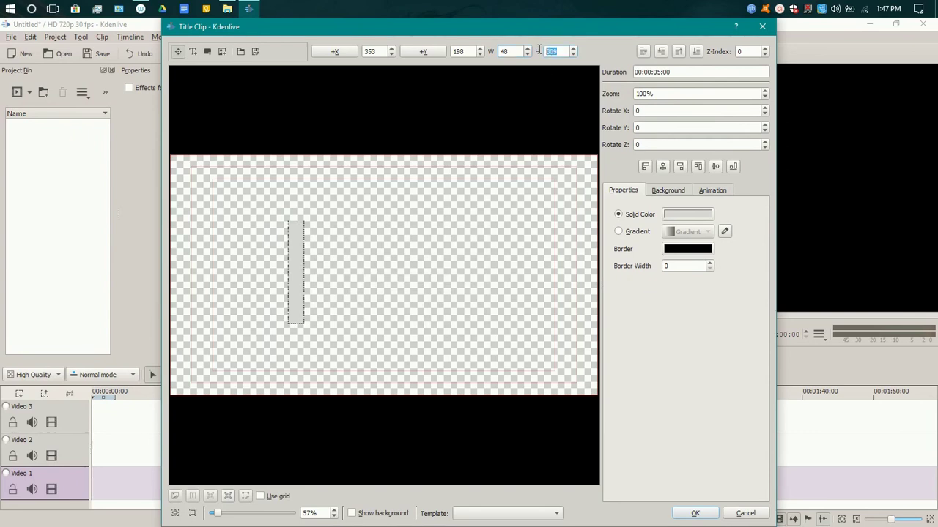
{"action": "left_click_drag", "start_coordinate": [561, 51], "coordinate": [539, 53]}
{"action": "type", "text": "96"}
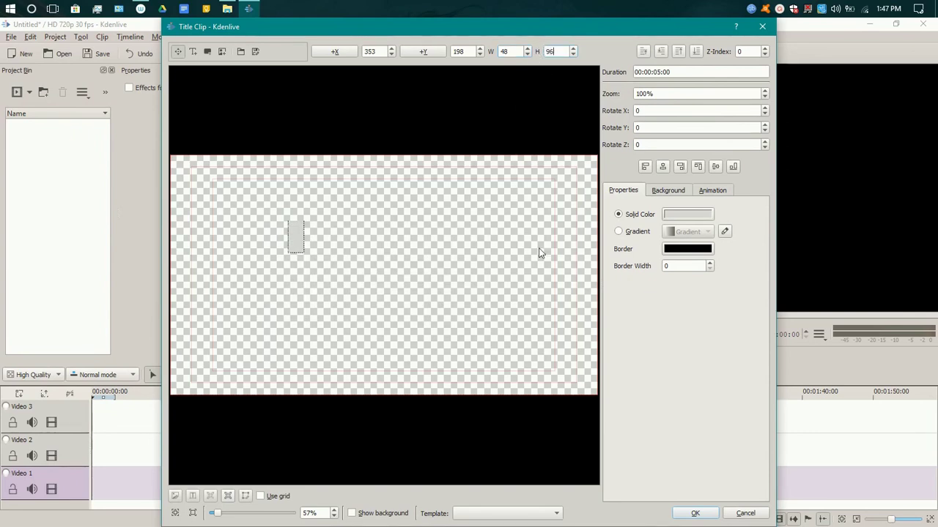
{"action": "left_click", "coordinate": [663, 167]}
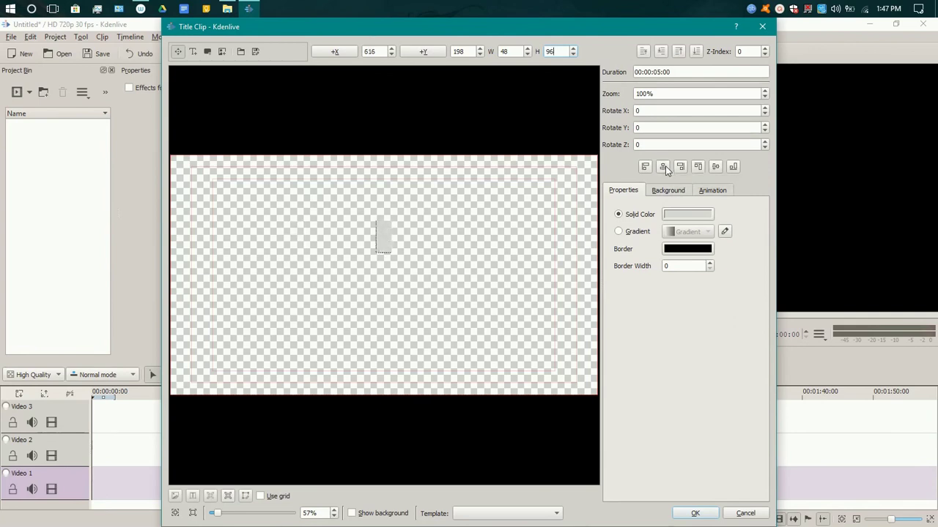
{"action": "left_click", "coordinate": [714, 168]}
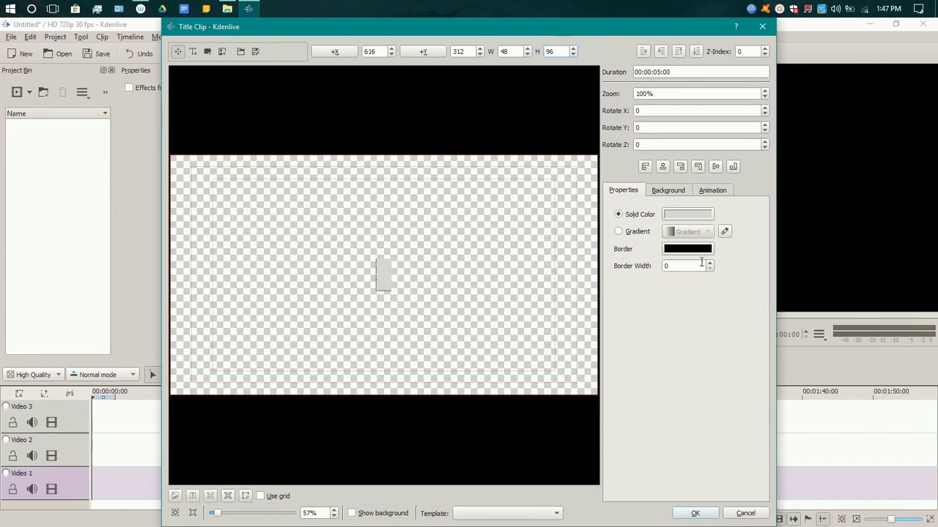
Lighten the rectangle's grey fill and adjust the title background's opacity
{"action": "left_click", "coordinate": [685, 214]}
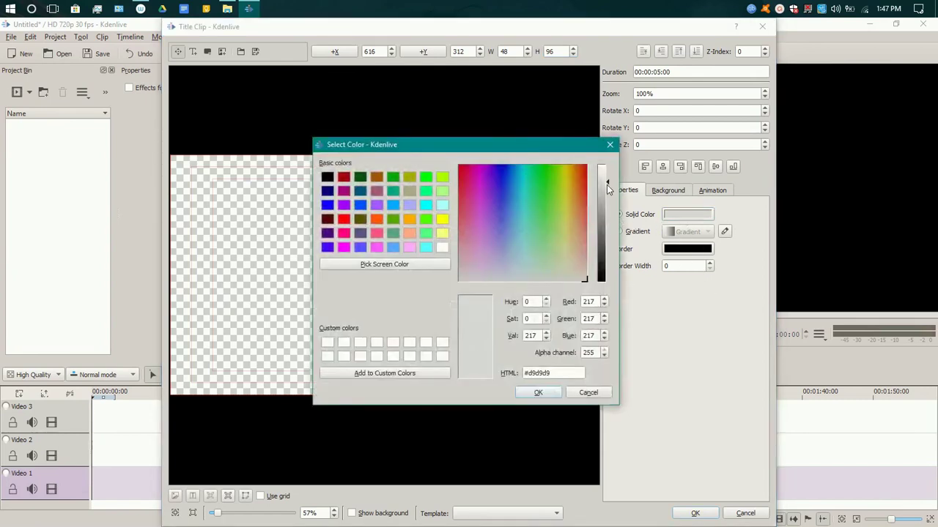
{"action": "left_click_drag", "start_coordinate": [606, 184], "coordinate": [605, 176]}
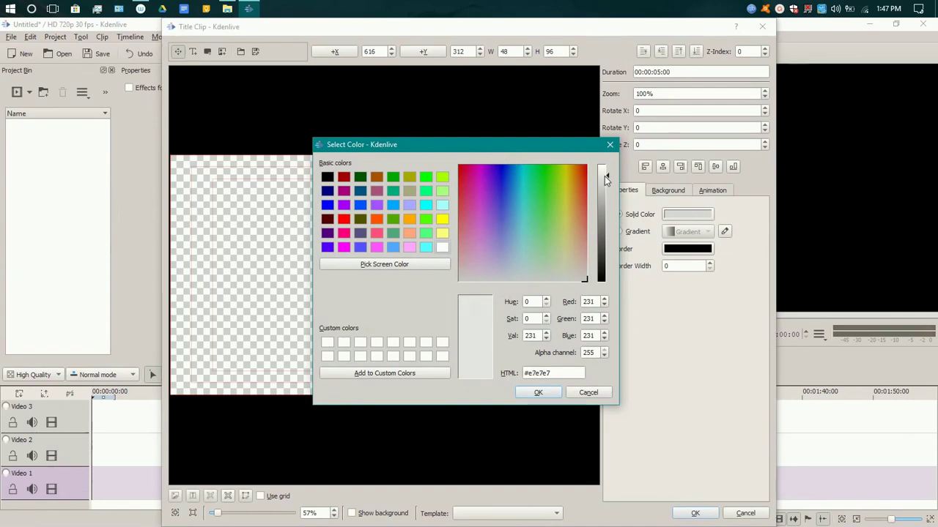
{"action": "left_click", "coordinate": [538, 394]}
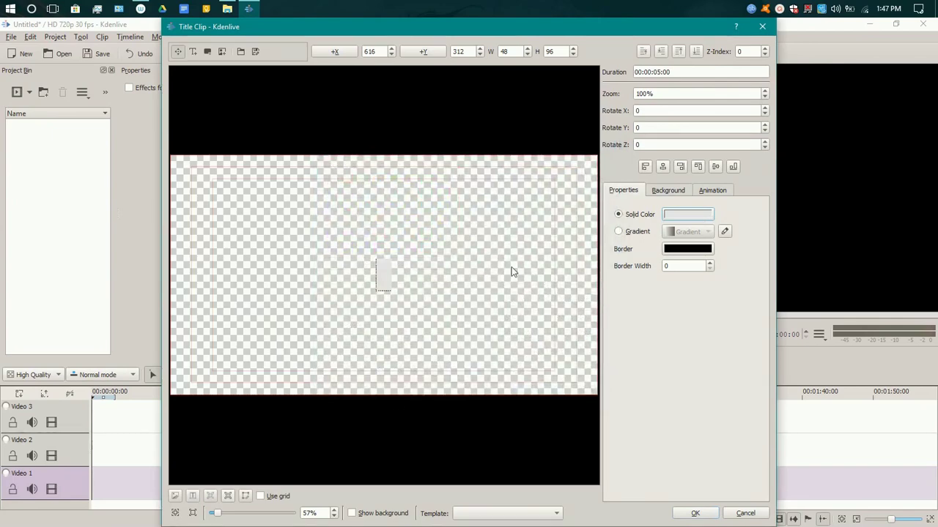
{"action": "left_click", "coordinate": [668, 192]}
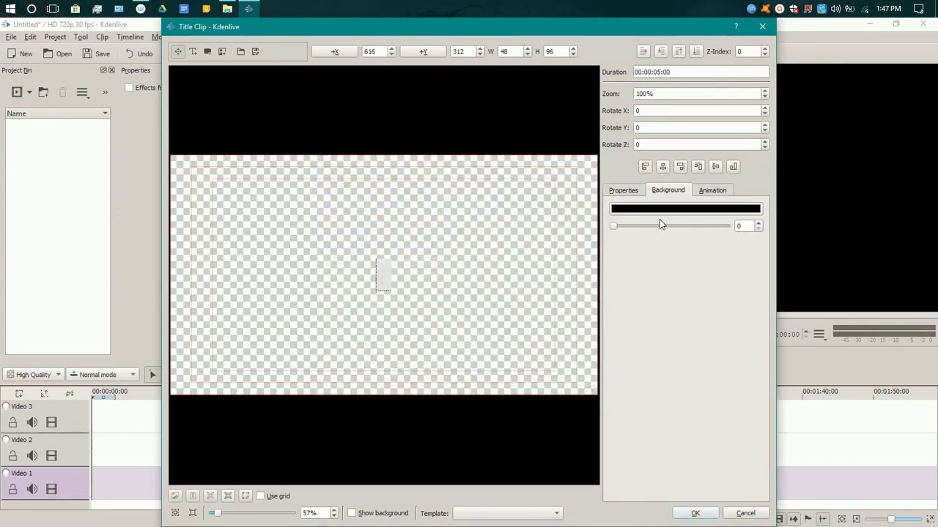
{"action": "mouse_move", "coordinate": [622, 227]}
{"action": "left_mouse_down"}
{"action": "mouse_move", "coordinate": [728, 234]}
{"action": "mouse_move", "coordinate": [628, 231]}
{"action": "left_mouse_up"}
Set the title duration to 00:00:01:00 and save it to the Project Bin
{"action": "left_click", "coordinate": [724, 192]}
{"action": "left_click", "coordinate": [634, 193]}
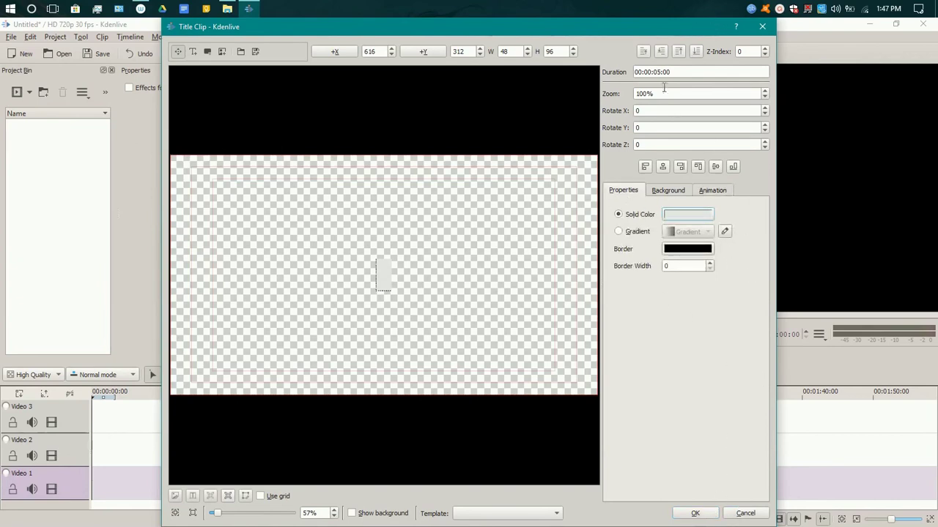
{"action": "type", "text": "1"}
{"action": "left_click", "coordinate": [696, 513]}
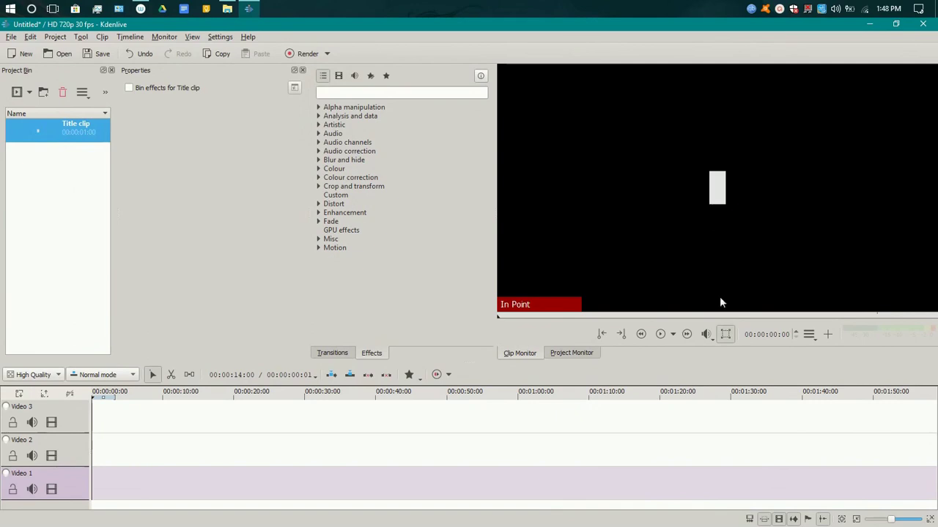
Place the title clip at 00:00:00:00 on Video 1 and zoom the timeline in on it
{"action": "left_click_drag", "start_coordinate": [57, 128], "coordinate": [130, 431]}
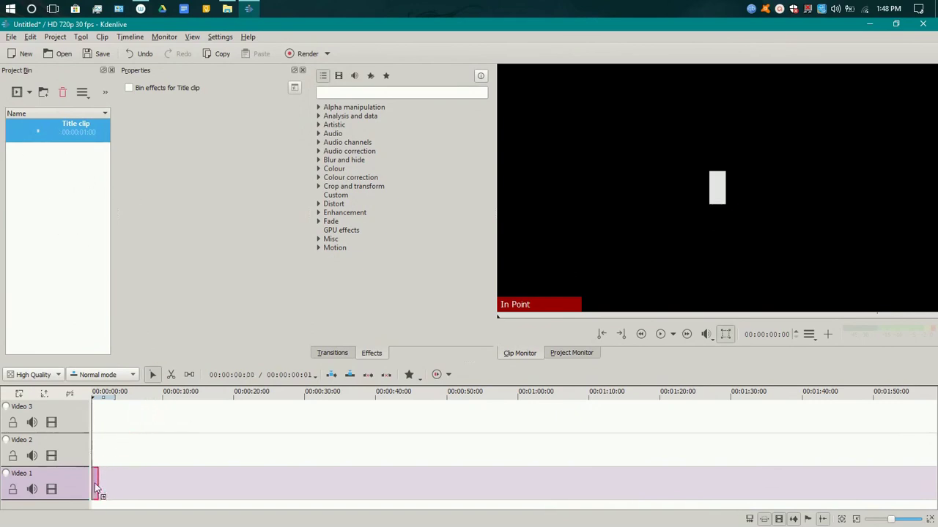
{"action": "left_click_drag", "start_coordinate": [94, 483], "coordinate": [94, 483]}
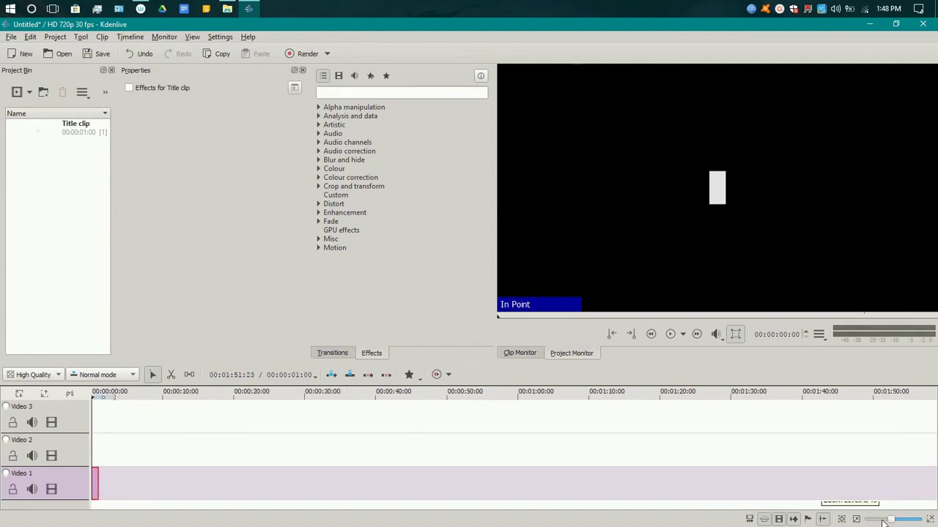
{"action": "scroll", "coordinate": [889, 521], "scroll_direction": "up", "scroll_amount": 3}
{"action": "scroll", "coordinate": [890, 521], "scroll_direction": "down", "scroll_amount": 2}
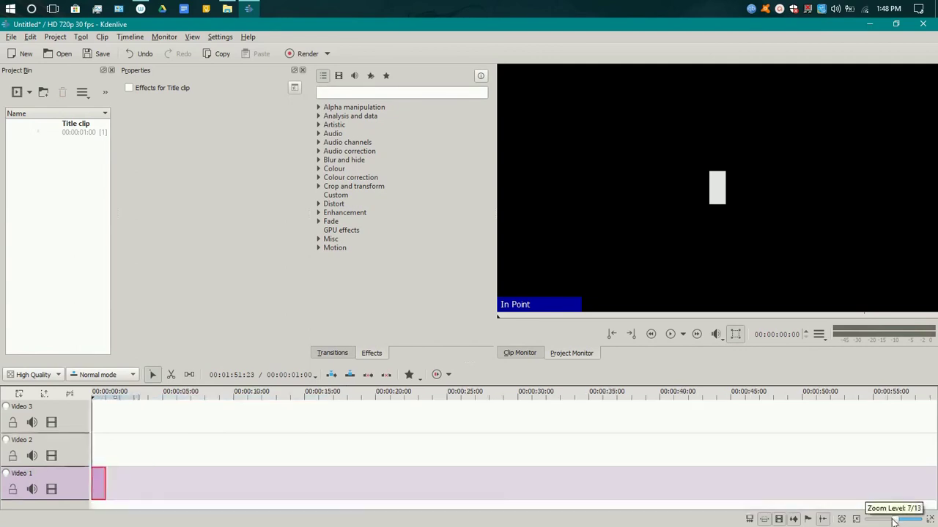
{"action": "scroll", "coordinate": [888, 520], "scroll_direction": "down", "scroll_amount": 1}
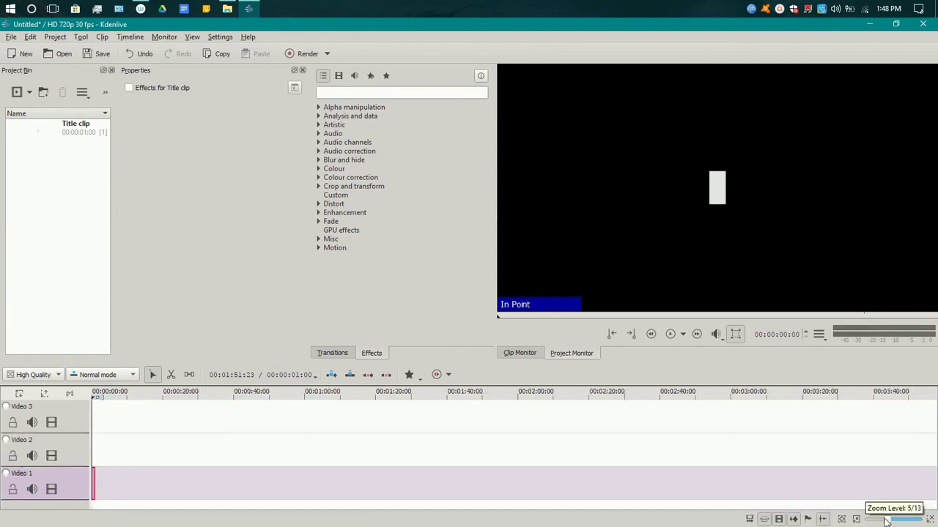
{"action": "mouse_move", "coordinate": [886, 521]}
{"action": "left_mouse_down"}
{"action": "mouse_move", "coordinate": [866, 521]}
{"action": "mouse_move", "coordinate": [904, 521]}
{"action": "left_mouse_up"}
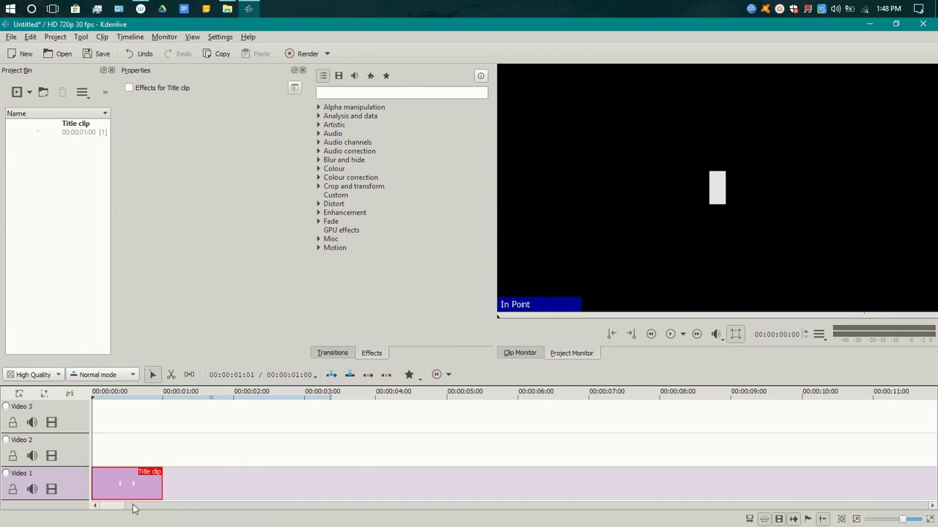
{"action": "mouse_move", "coordinate": [114, 507]}
{"action": "left_mouse_down"}
{"action": "mouse_move", "coordinate": [191, 516]}
{"action": "mouse_move", "coordinate": [100, 506]}
{"action": "left_mouse_up"}
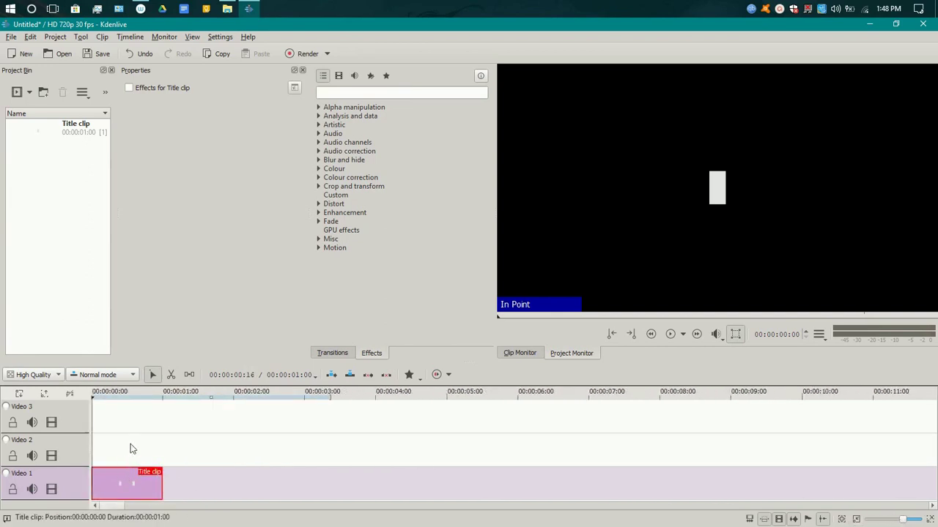
Add a Fade from Black effect to the title clip
{"action": "right_click", "coordinate": [115, 484]}
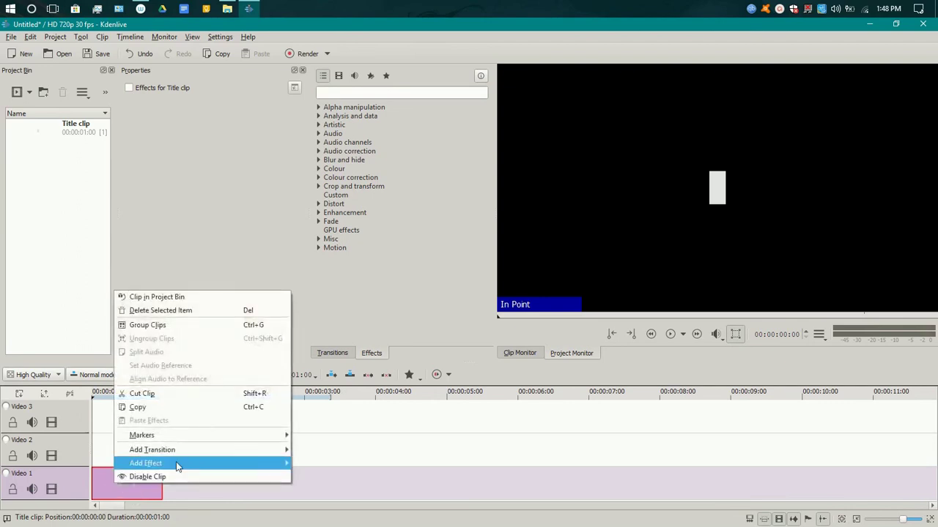
{"action": "mouse_move", "coordinate": [177, 466]}
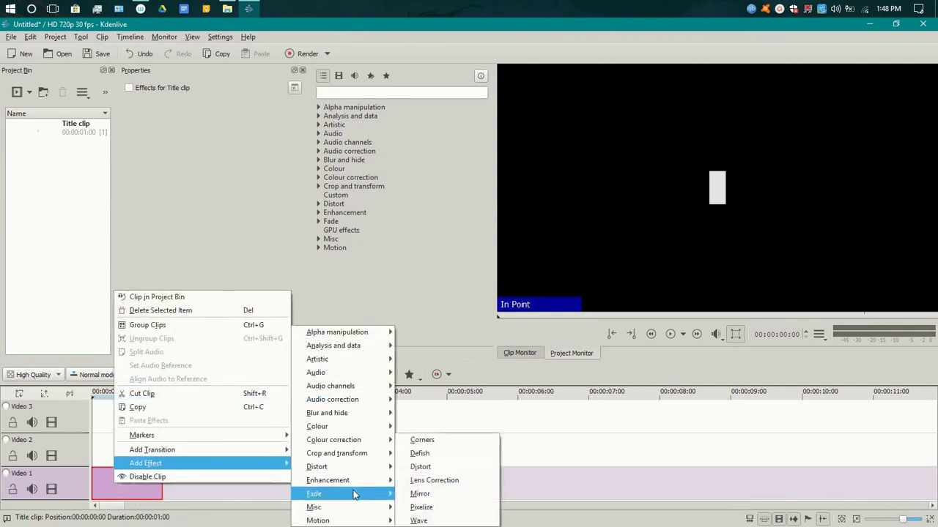
{"action": "mouse_move", "coordinate": [367, 496]}
{"action": "left_click", "coordinate": [421, 498]}
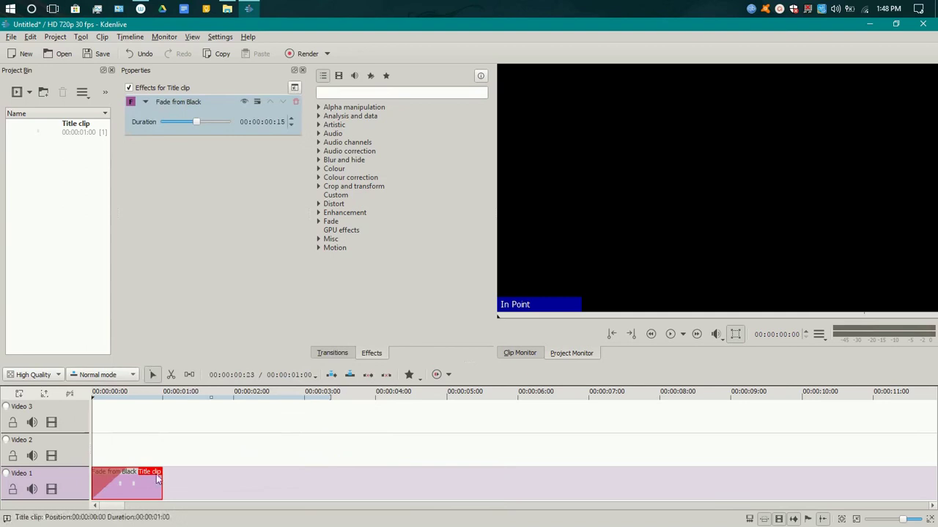
Add a Fade to Black effect and play the clip to preview both fades
{"action": "right_click", "coordinate": [130, 472]}
{"action": "mouse_move", "coordinate": [183, 455]}
{"action": "mouse_move", "coordinate": [362, 494]}
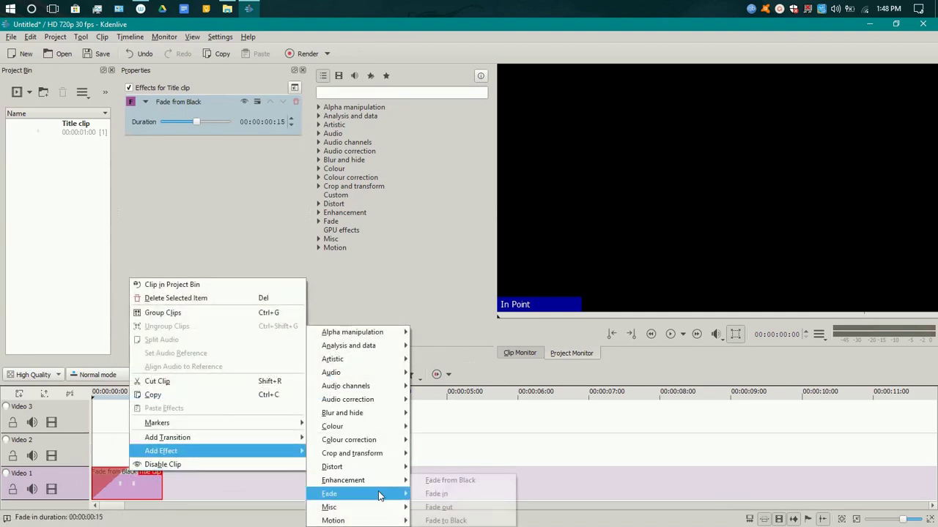
{"action": "left_click", "coordinate": [461, 521]}
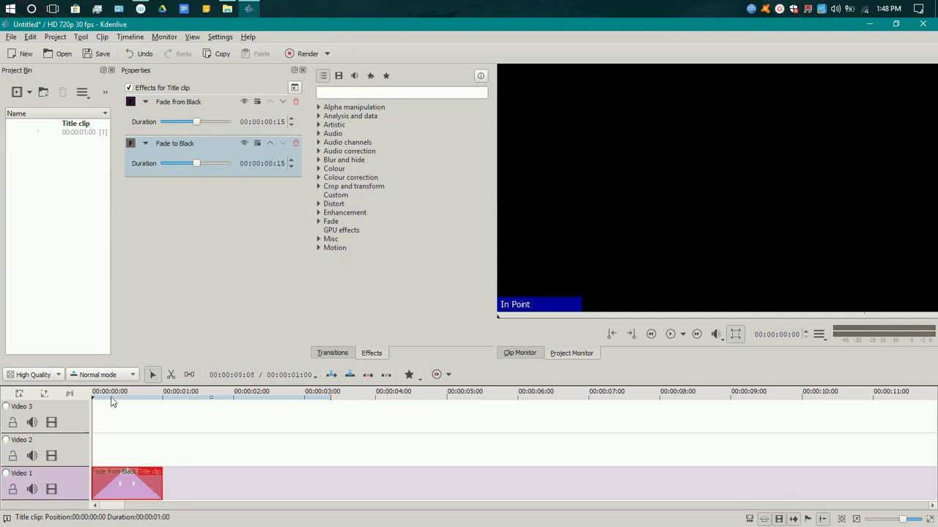
{"action": "left_click", "coordinate": [675, 335]}
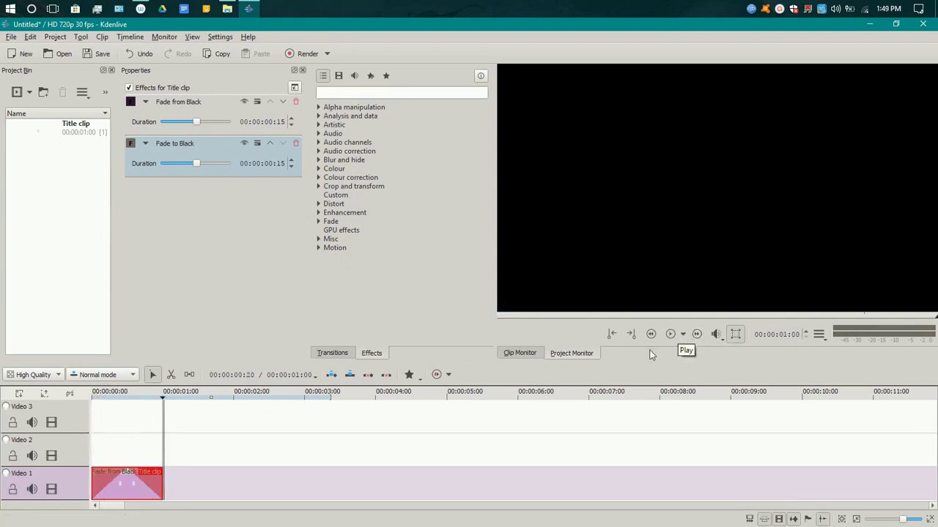
{"action": "left_click", "coordinate": [651, 334]}
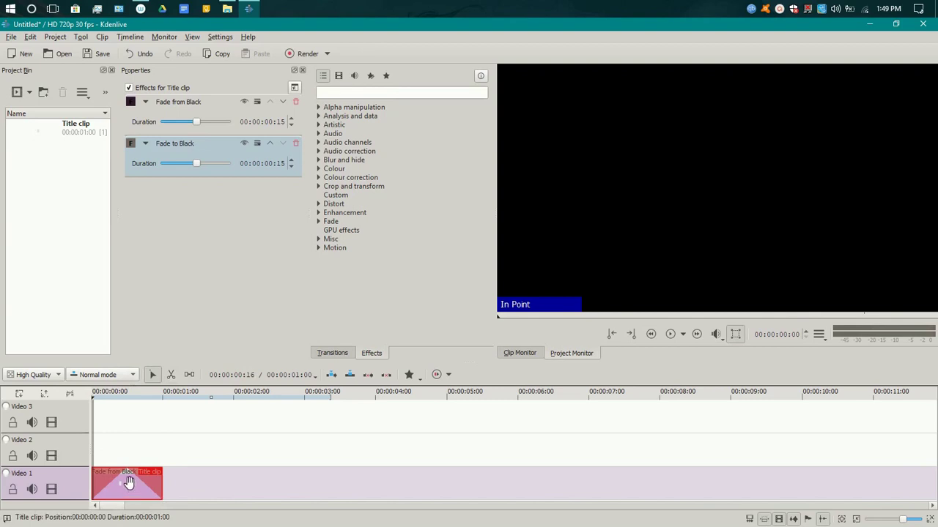
Copy the title clip and paste copies around the 1-second mark onto Video 1, 2 and 3
{"action": "right_click", "coordinate": [128, 484]}
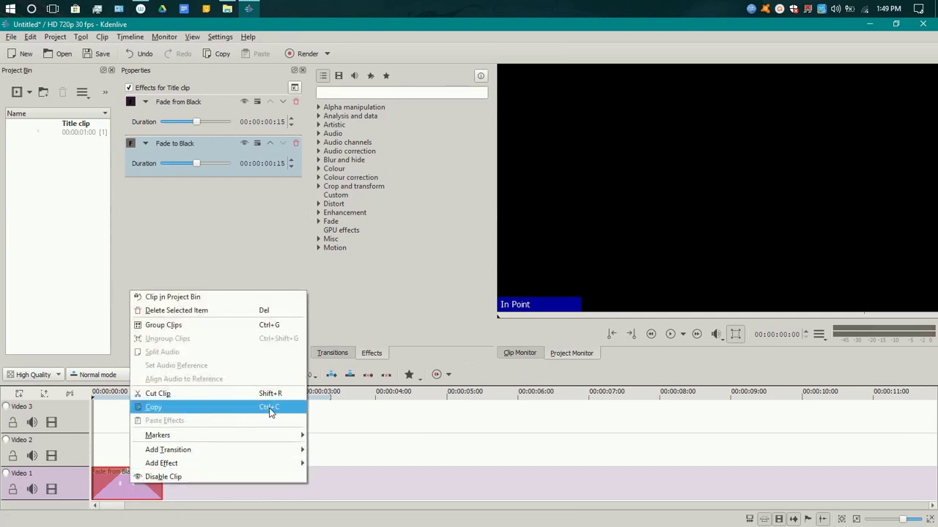
{"action": "left_click", "coordinate": [121, 495]}
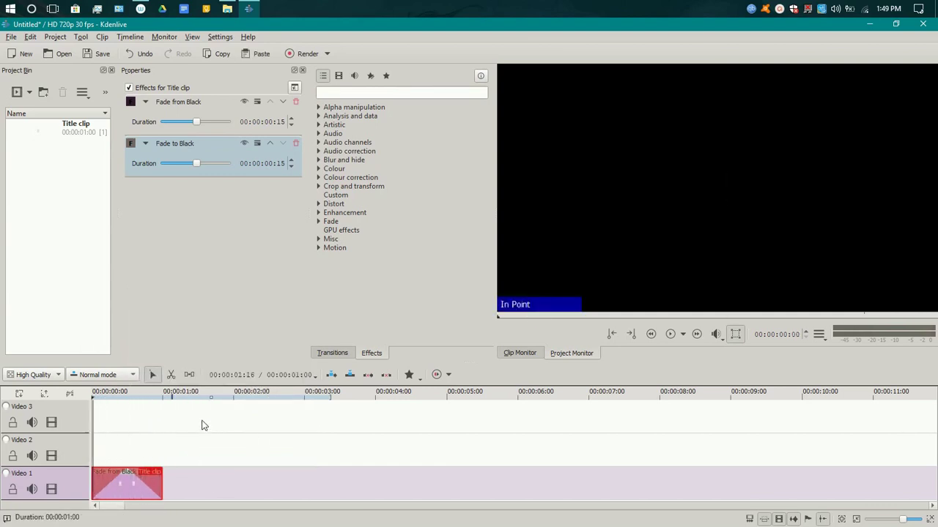
{"action": "left_click", "coordinate": [669, 334]}
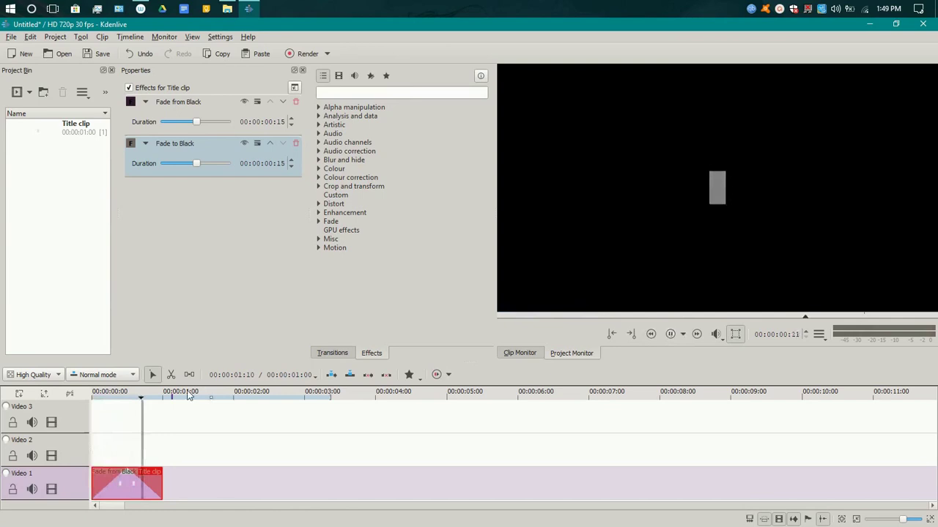
{"action": "key", "text": "End"}
{"action": "key", "text": "ctrl+v"}
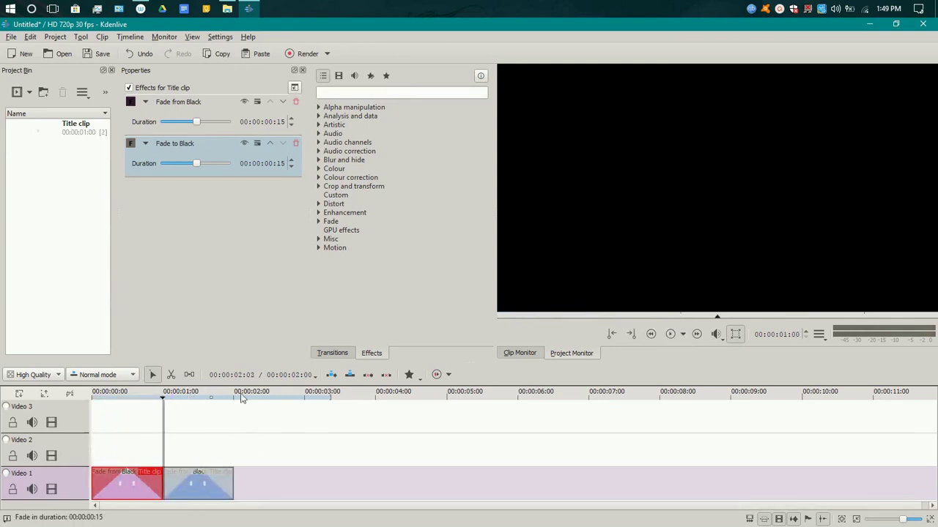
{"action": "key", "text": "End"}
{"action": "key", "text": "ctrl+v"}
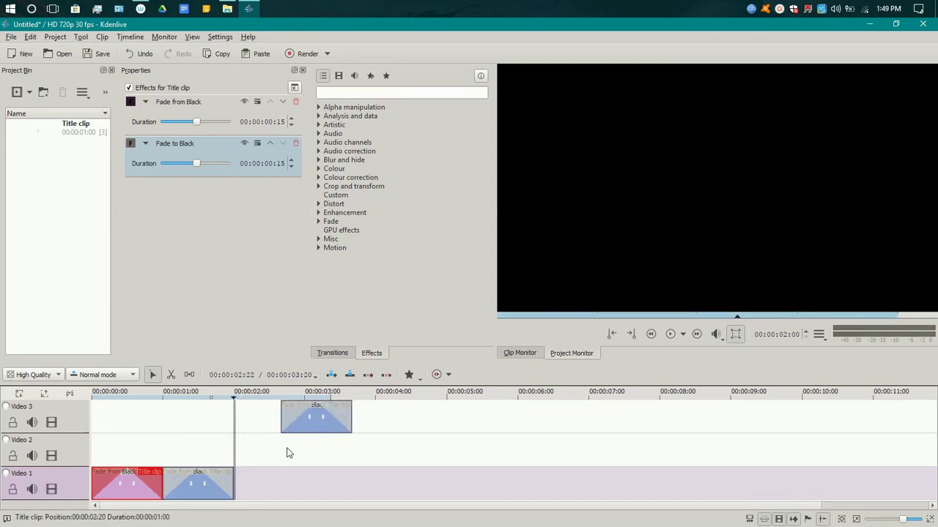
{"action": "key", "text": "ctrl+v"}
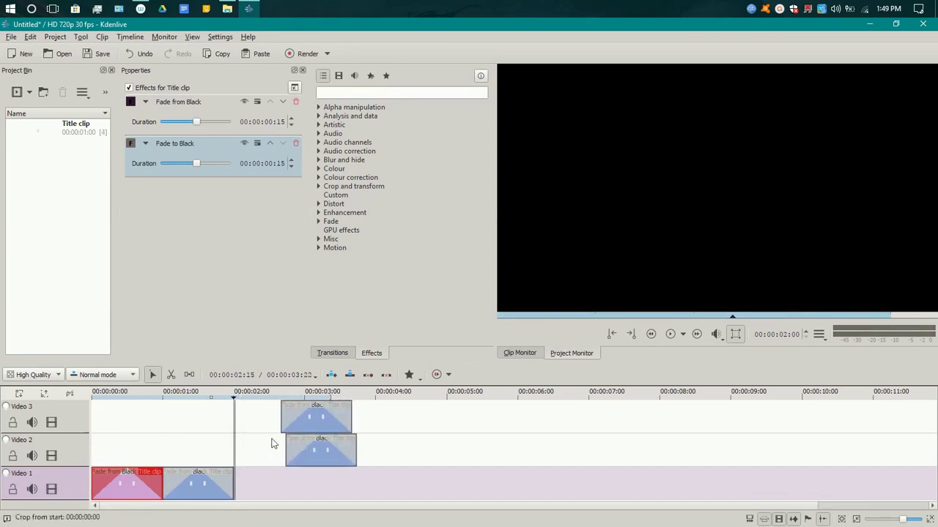
{"action": "key", "text": "ctrl+v"}
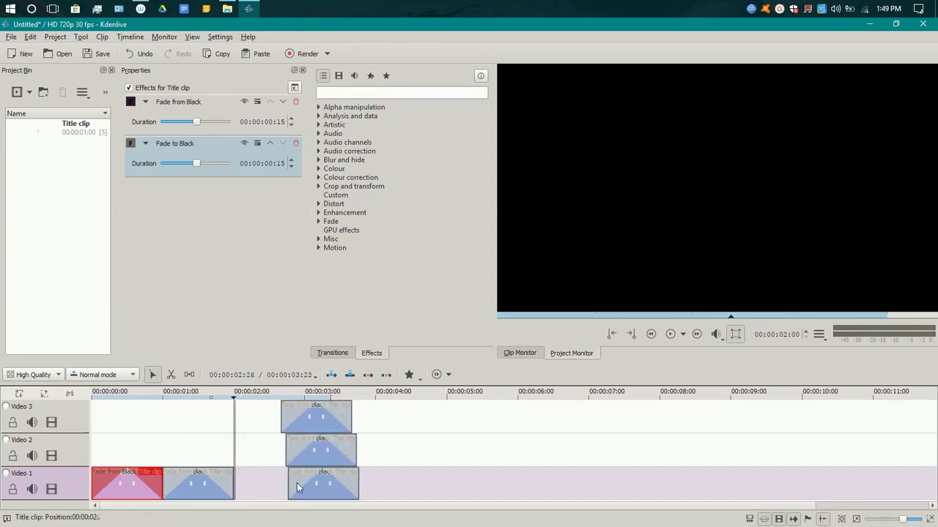
Rearrange the copies, butting Video 1's clips and moving the Video 3 copy onto Video 2
{"action": "left_click_drag", "start_coordinate": [306, 484], "coordinate": [253, 484]}
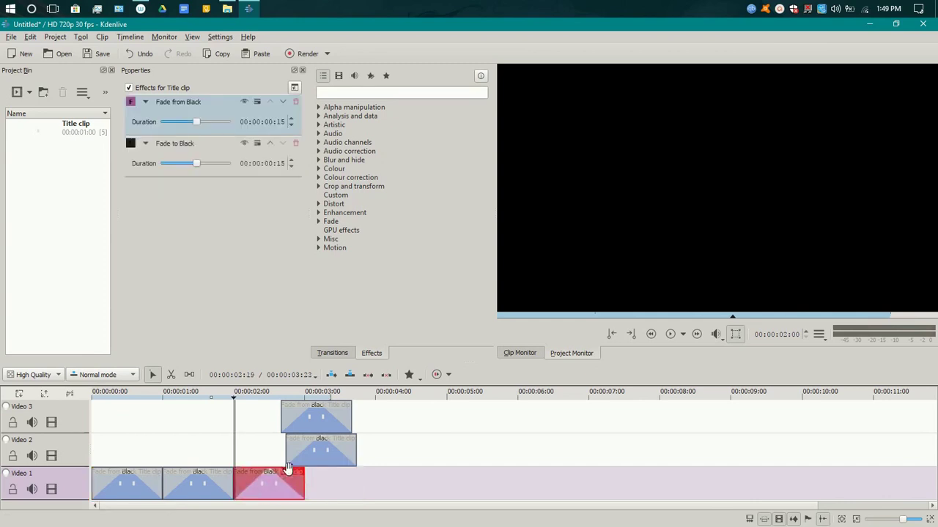
{"action": "left_click_drag", "start_coordinate": [317, 456], "coordinate": [265, 462]}
{"action": "left_click_drag", "start_coordinate": [329, 423], "coordinate": [282, 425]}
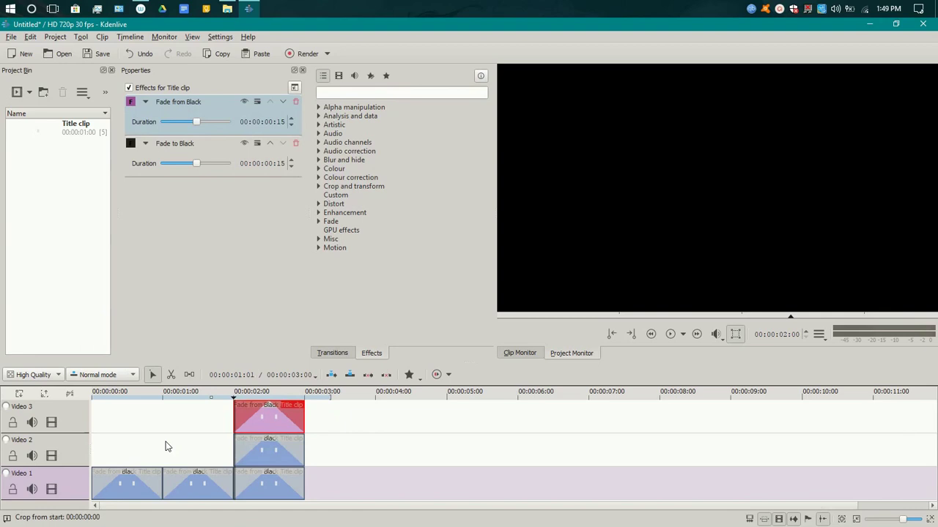
{"action": "key", "text": "ctrl+v"}
{"action": "left_click", "coordinate": [164, 398]}
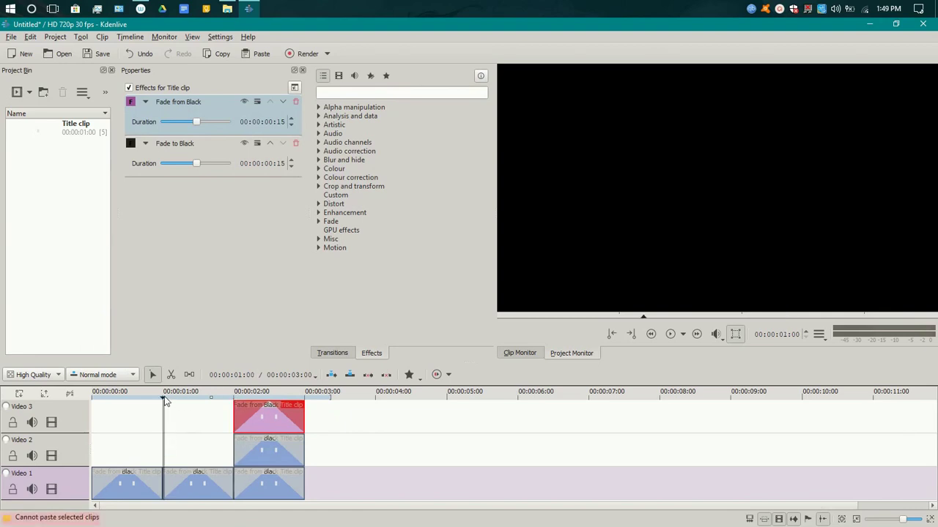
{"action": "left_click_drag", "start_coordinate": [255, 441], "coordinate": [327, 443]}
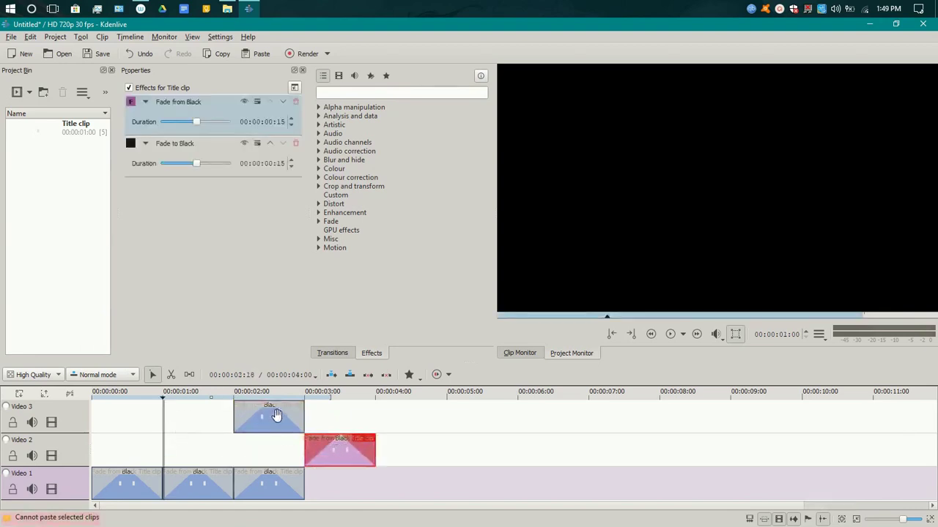
{"action": "left_click_drag", "start_coordinate": [272, 416], "coordinate": [260, 446]}
Paste a new copy onto Video 3 starting at 2 seconds and scrub to preview the staggered fades
{"action": "left_click", "coordinate": [256, 399]}
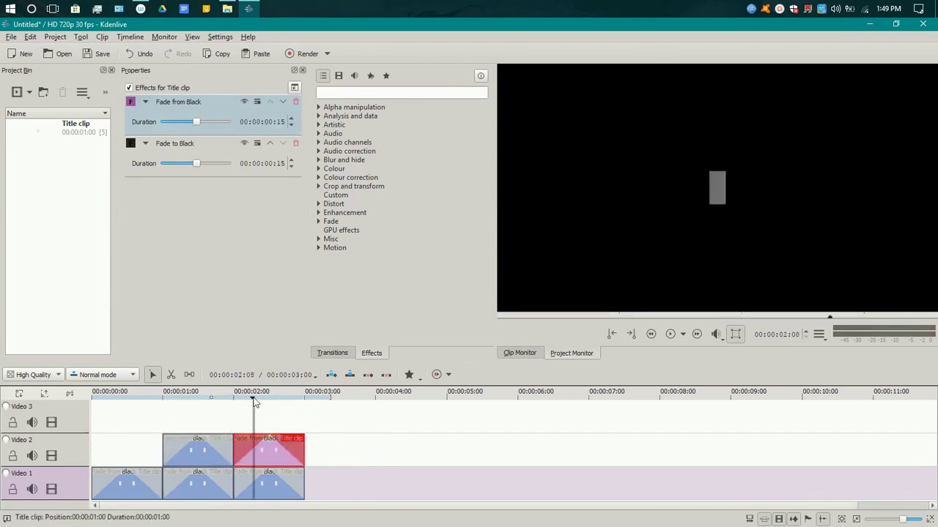
{"action": "left_click", "coordinate": [296, 399]}
{"action": "key", "text": "ctrl+v"}
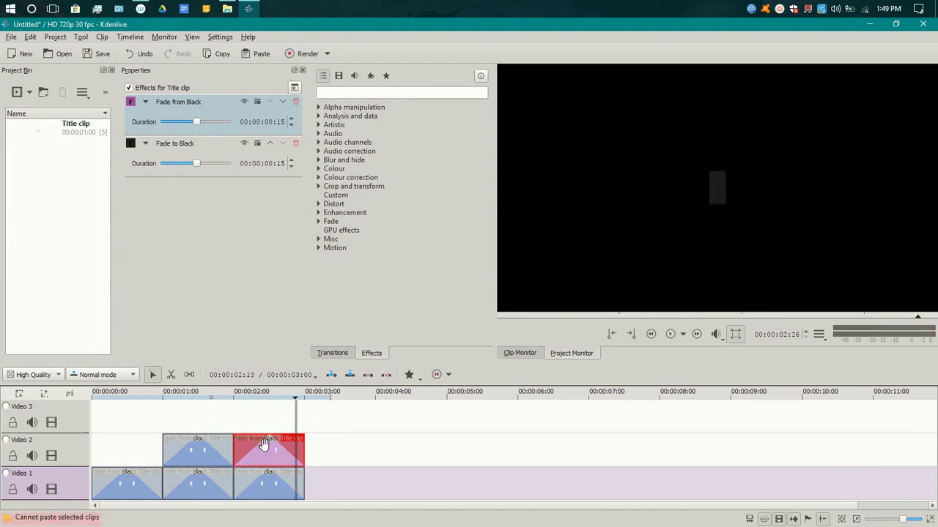
{"action": "key", "text": "ctrl+v"}
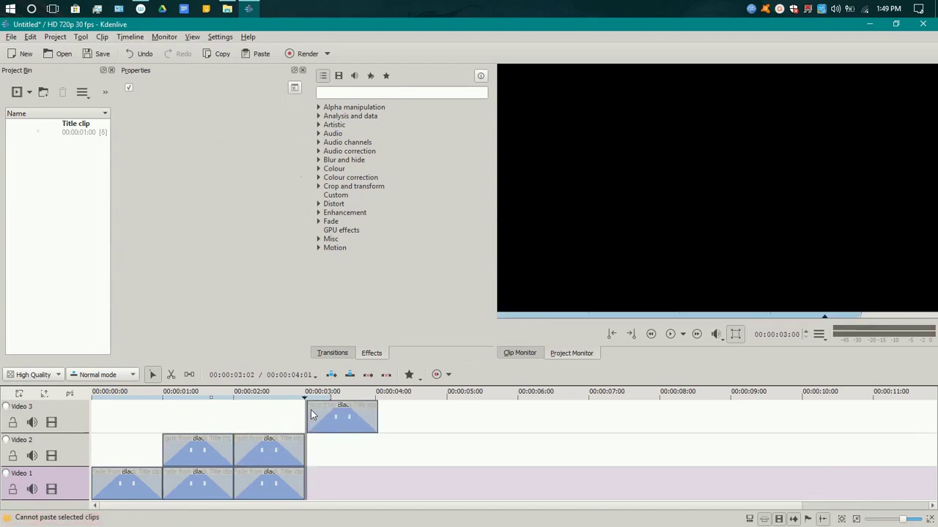
{"action": "left_click_drag", "start_coordinate": [333, 414], "coordinate": [262, 437]}
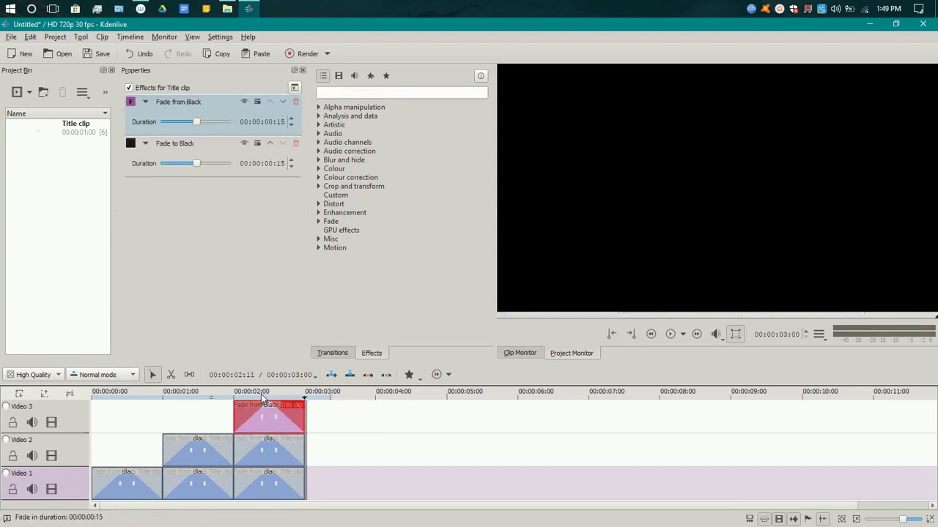
{"action": "left_click_drag", "start_coordinate": [265, 396], "coordinate": [156, 399]}
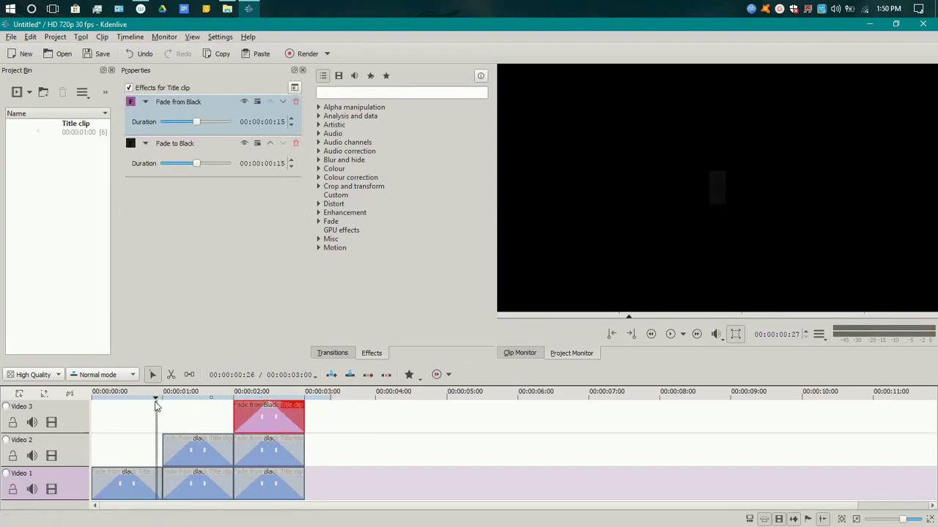
{"action": "left_click_drag", "start_coordinate": [158, 397], "coordinate": [196, 407]}
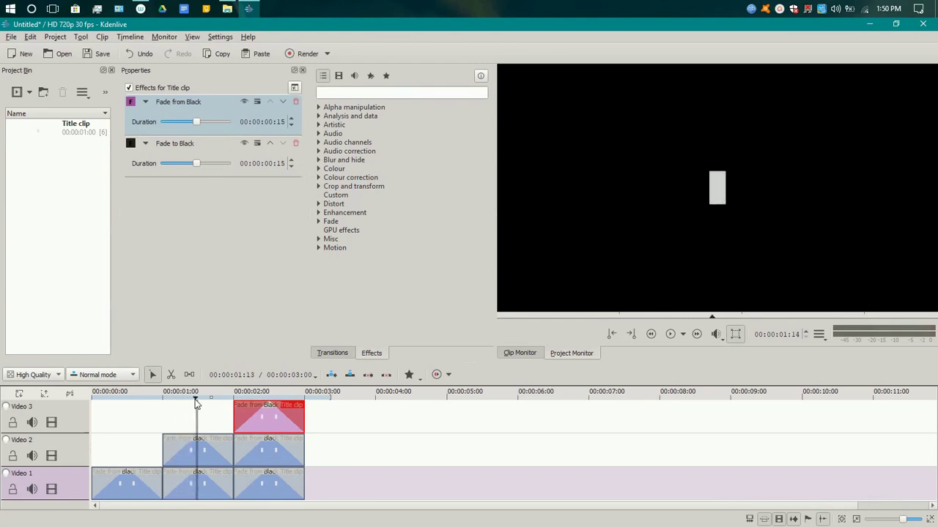
{"action": "left_click", "coordinate": [209, 449]}
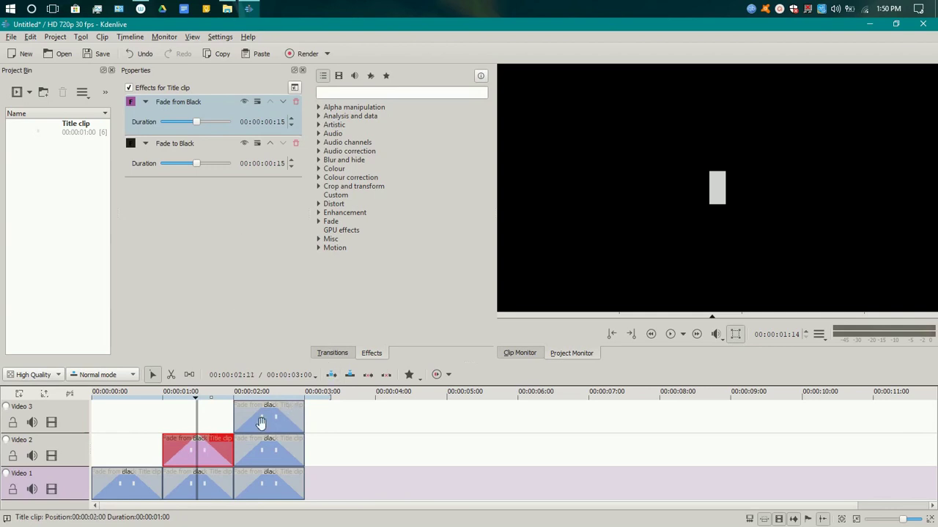
Add Position and Zoom to the first Video 2 clip with X set to -48
{"action": "right_click", "coordinate": [211, 451]}
{"action": "mouse_move", "coordinate": [327, 438]}
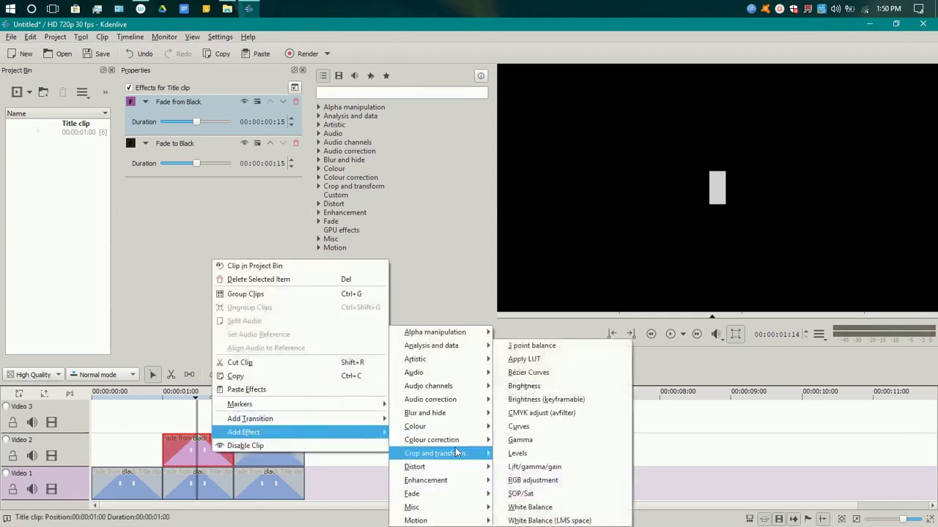
{"action": "mouse_move", "coordinate": [460, 453]}
{"action": "left_click", "coordinate": [527, 480]}
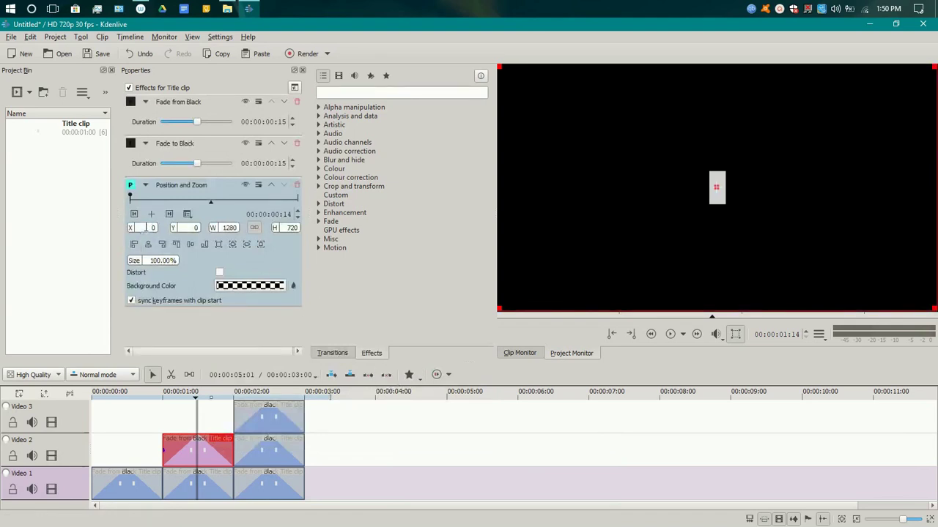
{"action": "type", "text": "-48"}
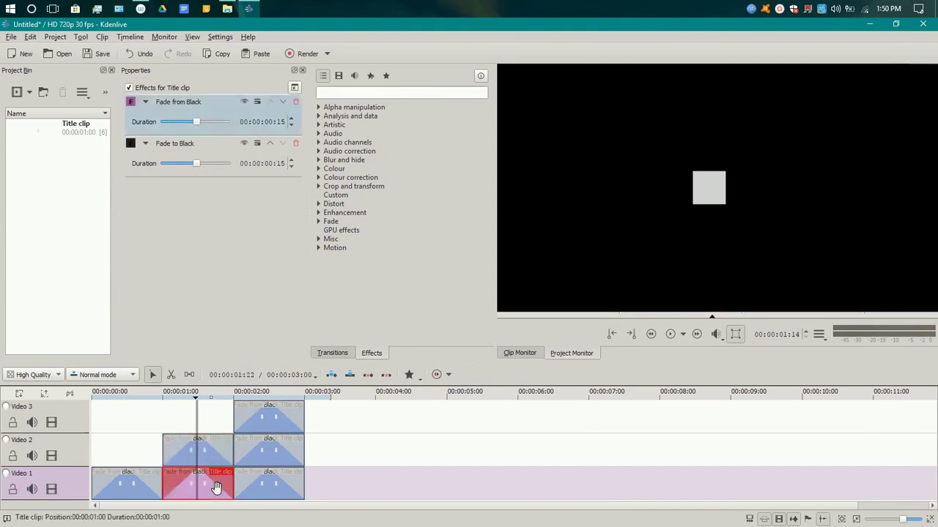
Add Position and Zoom to the middle Video 1 clip with X at 48
{"action": "right_click", "coordinate": [216, 487]}
{"action": "mouse_move", "coordinate": [249, 469]}
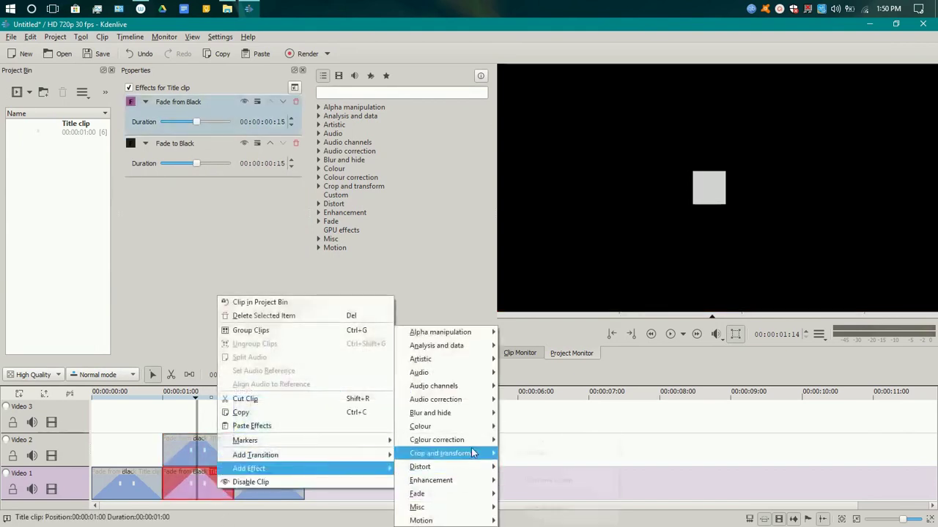
{"action": "mouse_move", "coordinate": [472, 454]}
{"action": "left_click", "coordinate": [534, 480]}
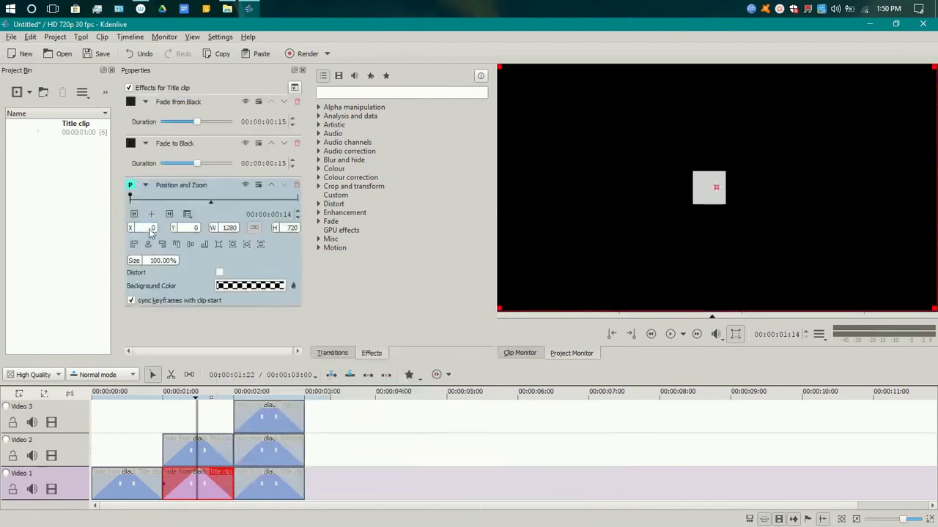
{"action": "scroll", "coordinate": [152, 228], "scroll_direction": "up", "scroll_amount": 5}
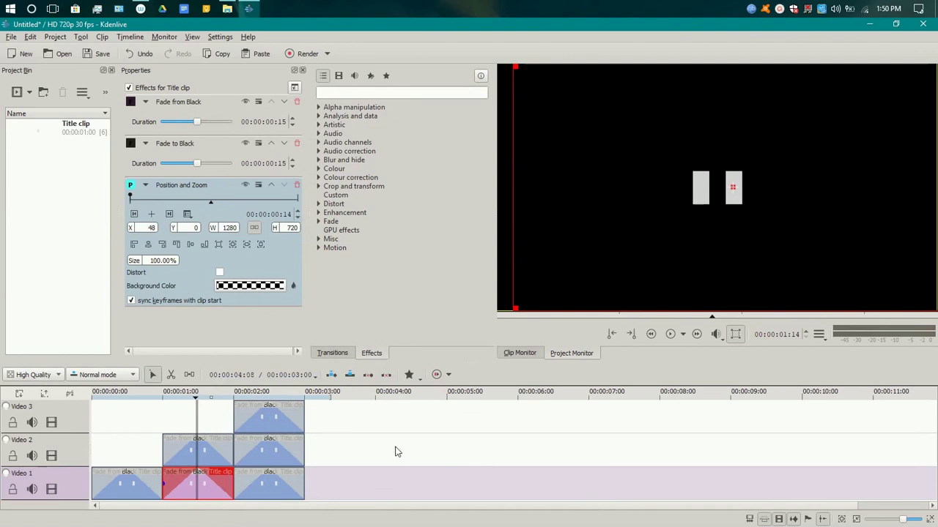
Add Position and Zoom to the second Video 2 clip, offsetting X to -96
{"action": "left_click", "coordinate": [265, 477]}
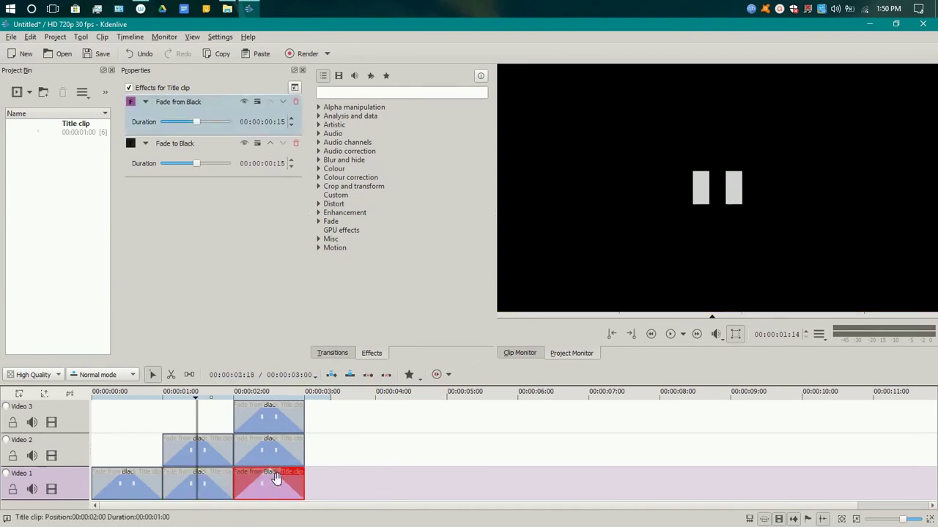
{"action": "left_click", "coordinate": [270, 447]}
{"action": "right_click", "coordinate": [273, 448]}
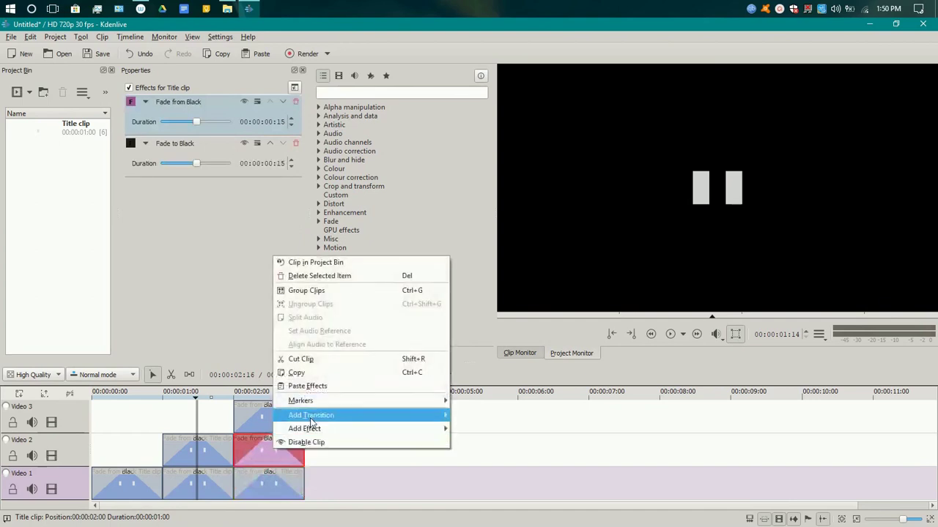
{"action": "mouse_move", "coordinate": [364, 429]}
{"action": "mouse_move", "coordinate": [535, 456]}
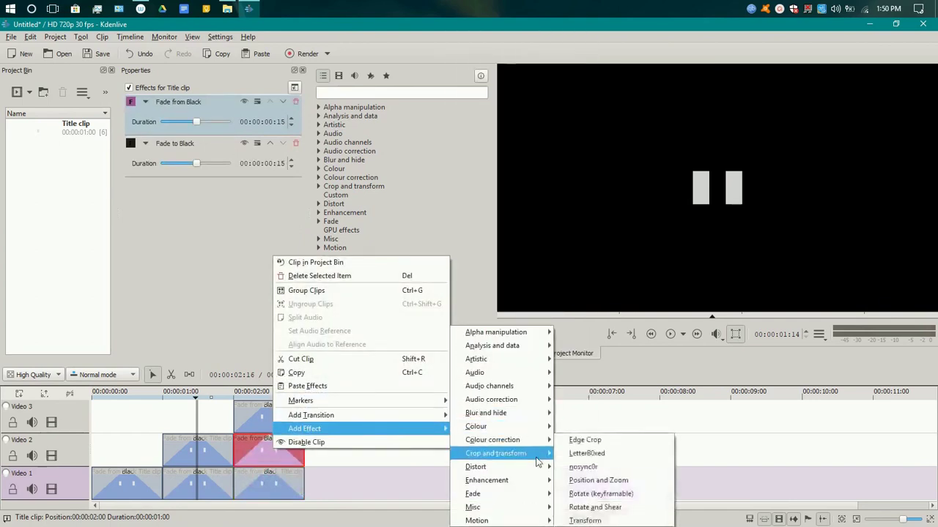
{"action": "left_click", "coordinate": [598, 481]}
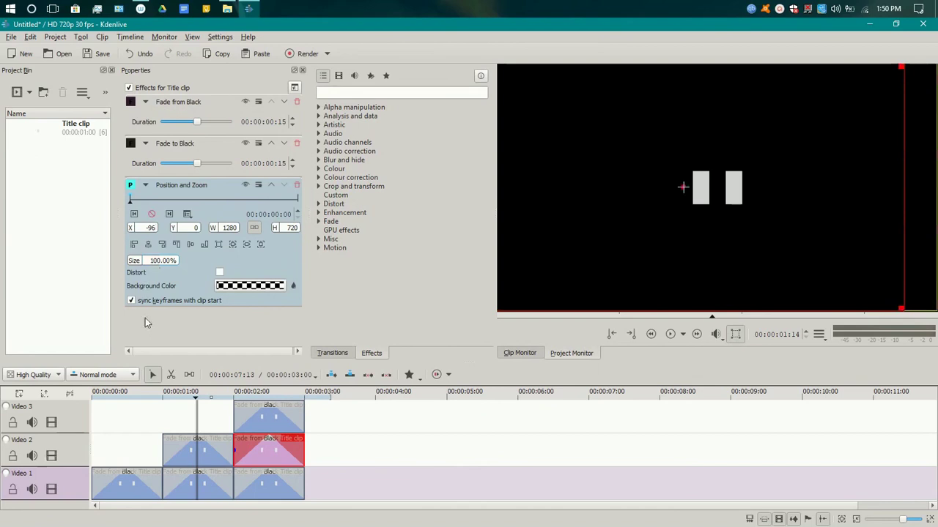
Give the Video 3 clip a Position and Zoom effect with X set to 96
{"action": "left_click", "coordinate": [274, 423]}
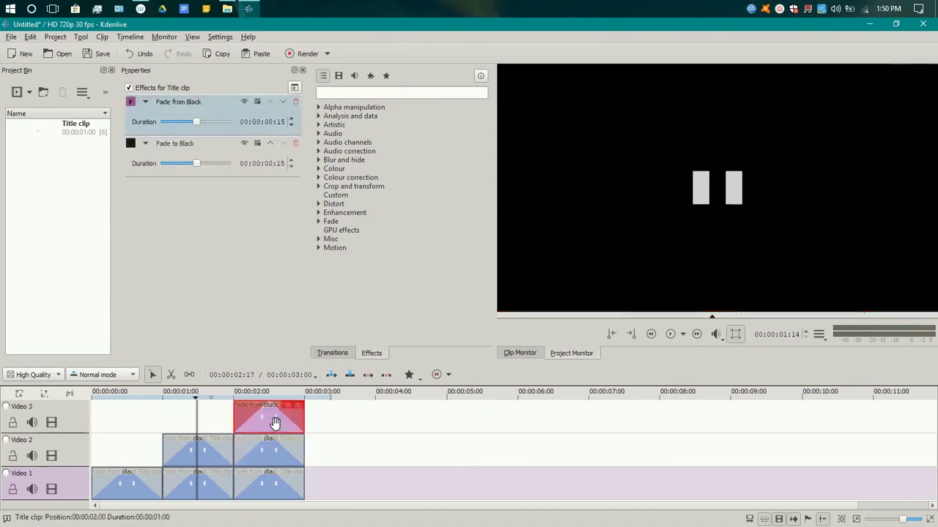
{"action": "right_click", "coordinate": [275, 424]}
{"action": "mouse_move", "coordinate": [308, 404]}
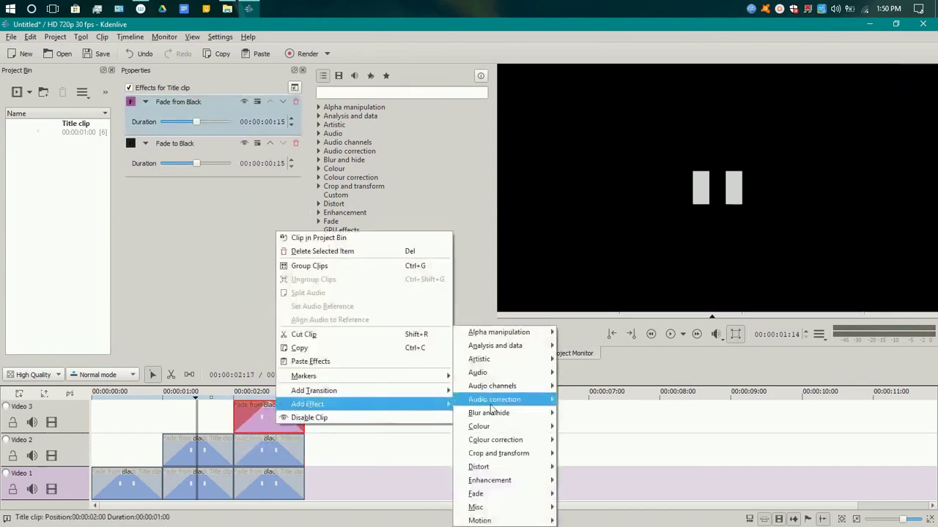
{"action": "mouse_move", "coordinate": [511, 458]}
{"action": "left_click", "coordinate": [601, 480]}
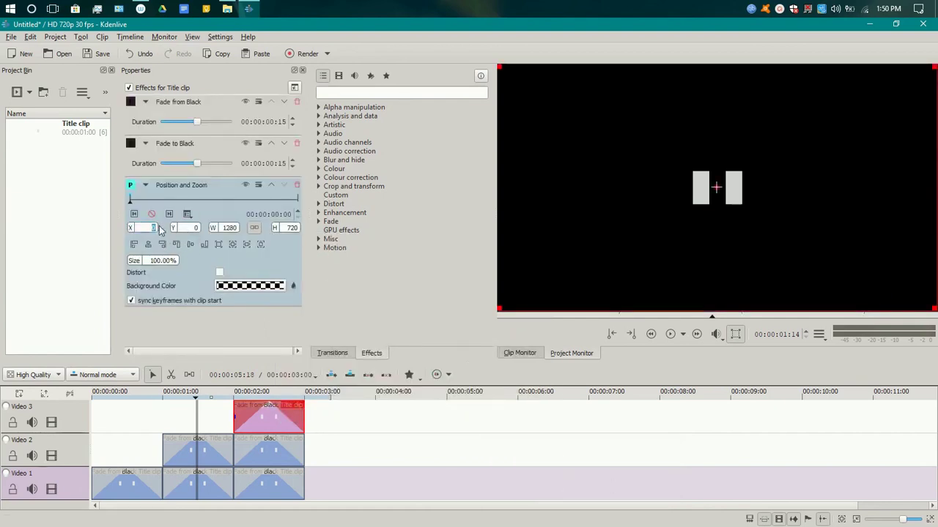
{"action": "key", "text": "Return"}
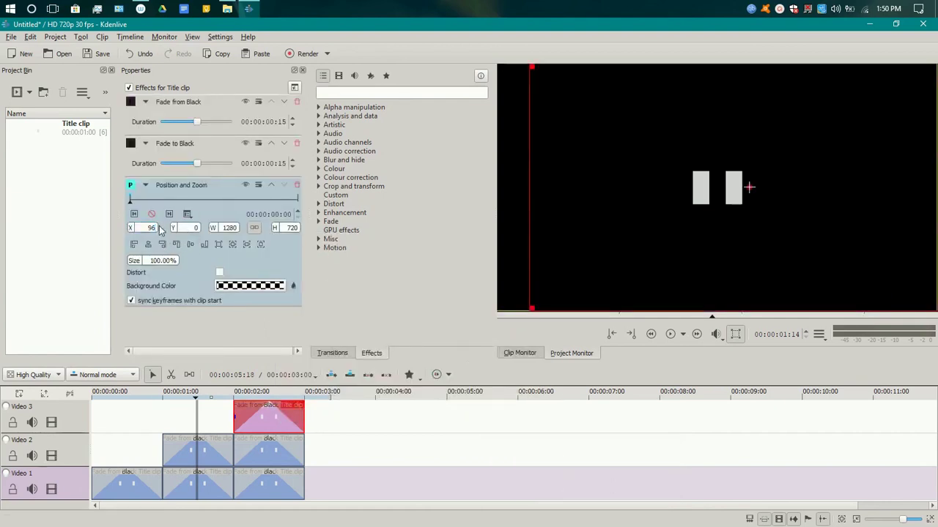
Check all three rectangles at 00:00:02:15, then play the intro from the start
{"action": "left_click", "coordinate": [271, 394]}
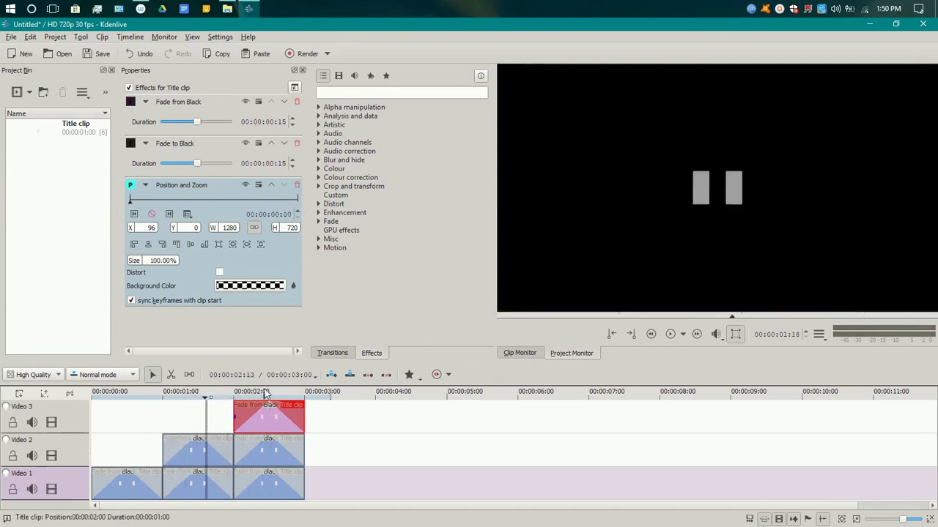
{"action": "left_click", "coordinate": [109, 394]}
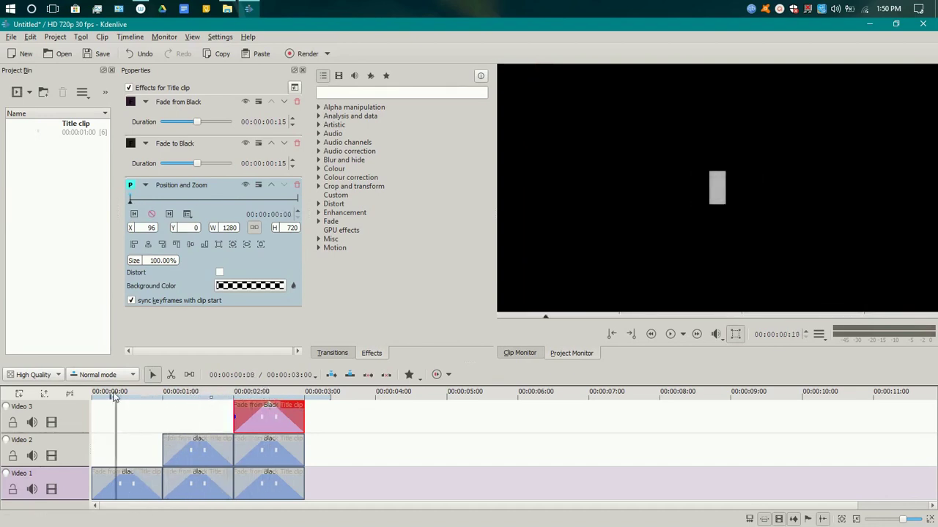
{"action": "left_click", "coordinate": [670, 334]}
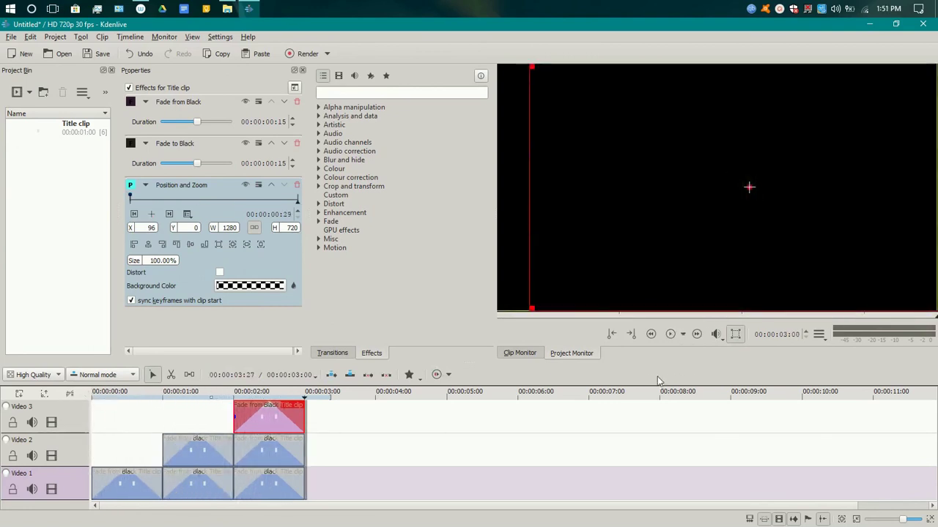
Choose MP4 (H264/AAC) for rendering and browse Documents > Kdenlive for the output, then cancel the browser
{"action": "left_click", "coordinate": [302, 53]}
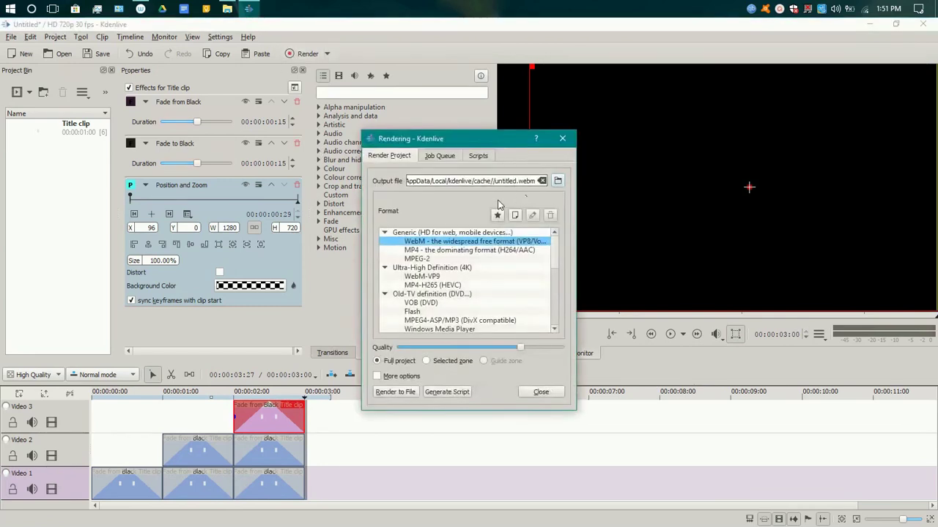
{"action": "left_click", "coordinate": [456, 250]}
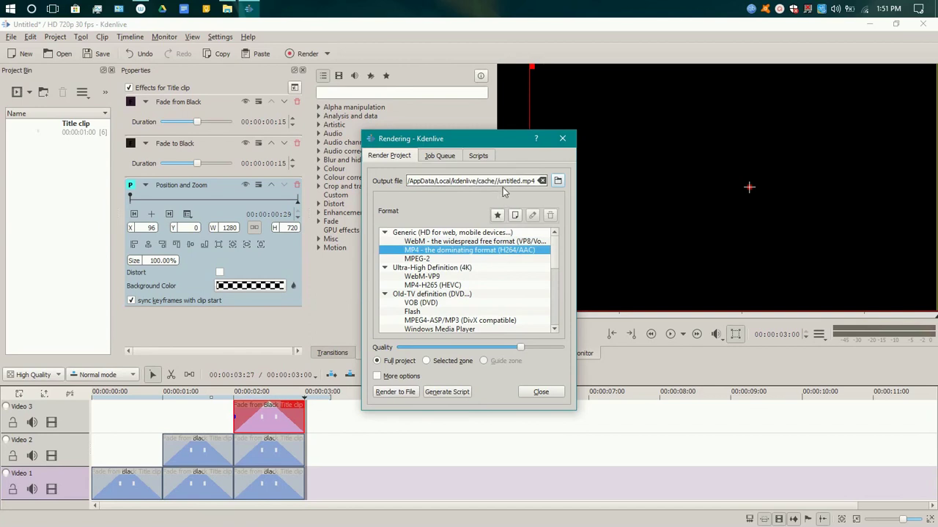
{"action": "left_click", "coordinate": [557, 181]}
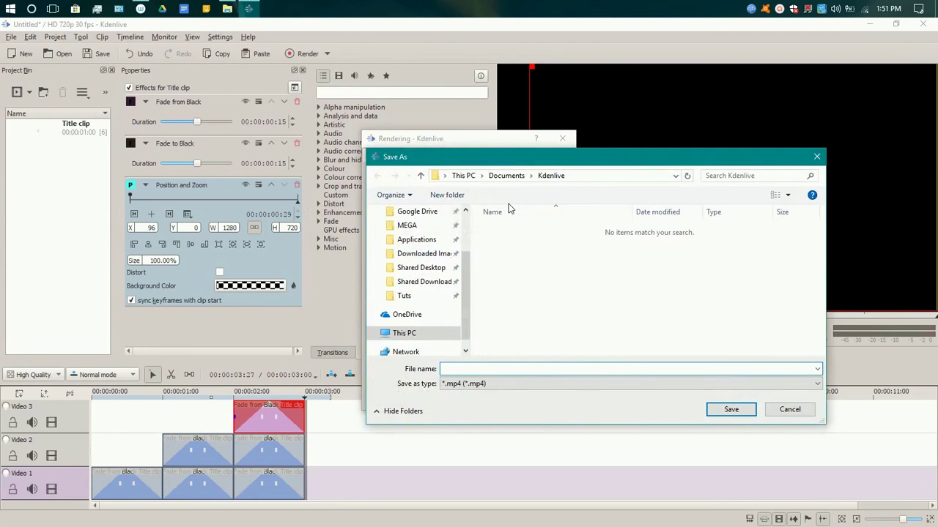
{"action": "scroll", "coordinate": [468, 241], "scroll_direction": "up", "scroll_amount": 2}
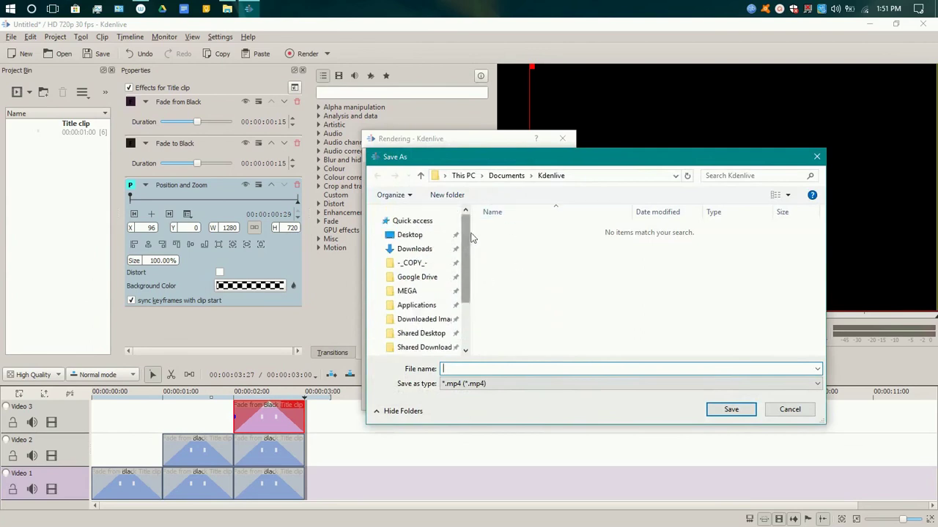
{"action": "left_click", "coordinate": [495, 177]}
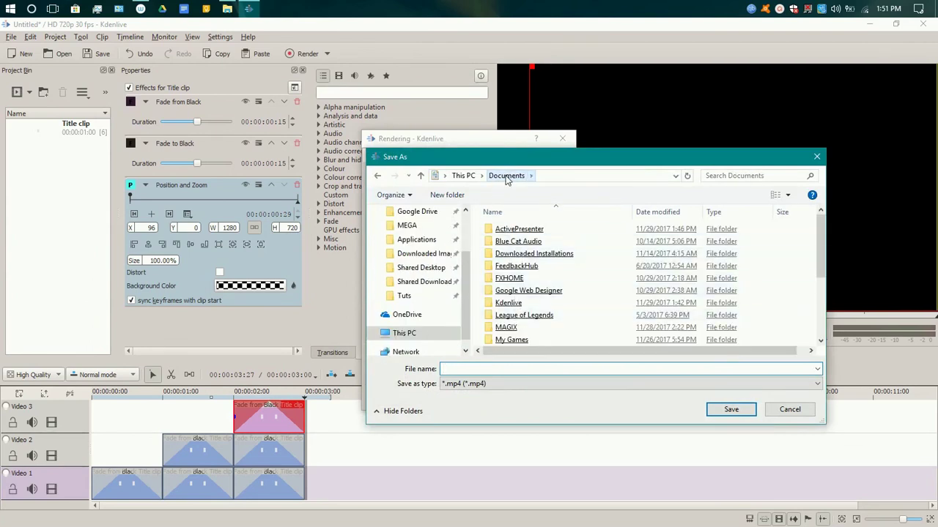
{"action": "double_click", "coordinate": [512, 303]}
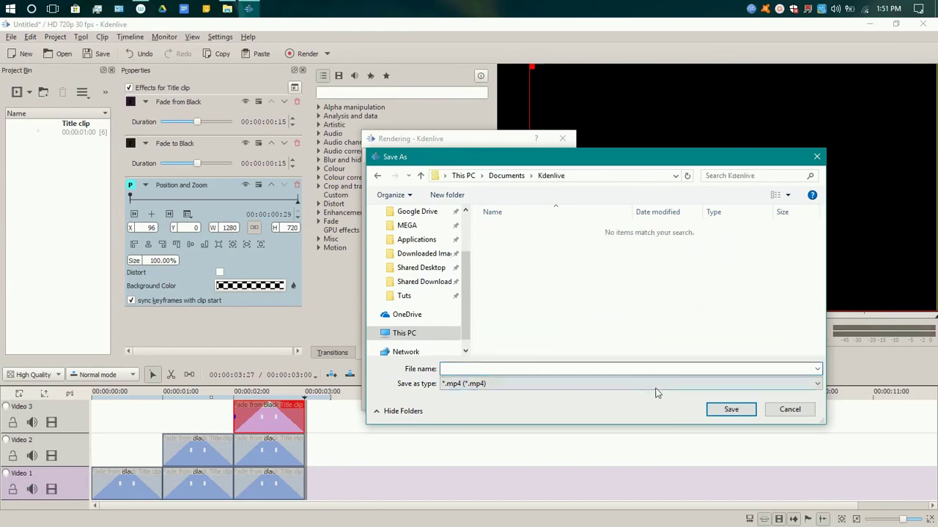
{"action": "left_click", "coordinate": [787, 410]}
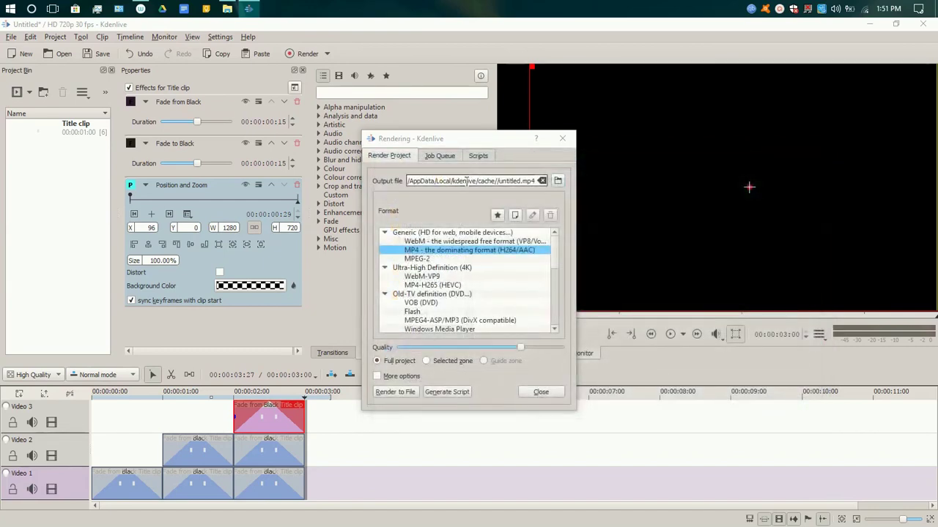